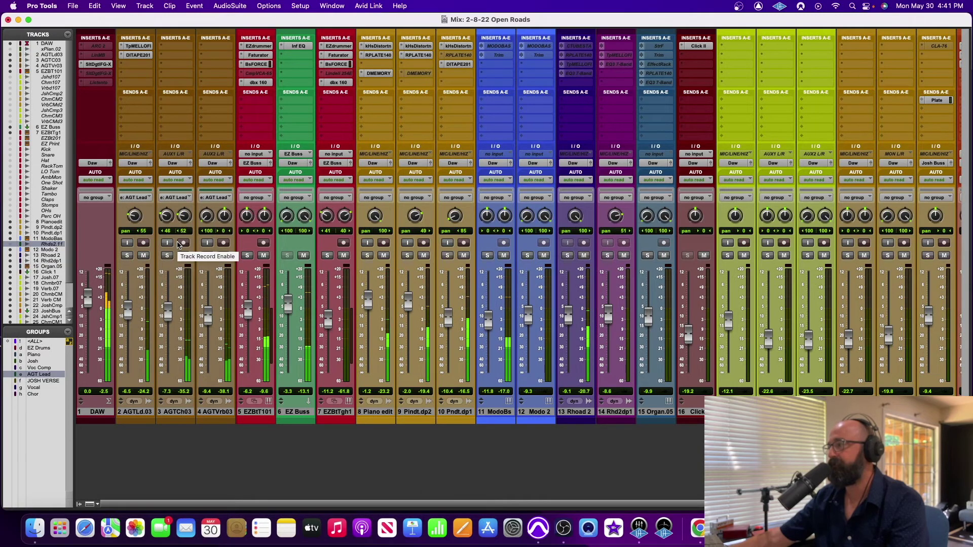
- Leave only the AGT lead track soloed and bypass its Tape Mello-Fi and Delay Tape-201 inserts
{"action": "key", "text": "super+equal"}
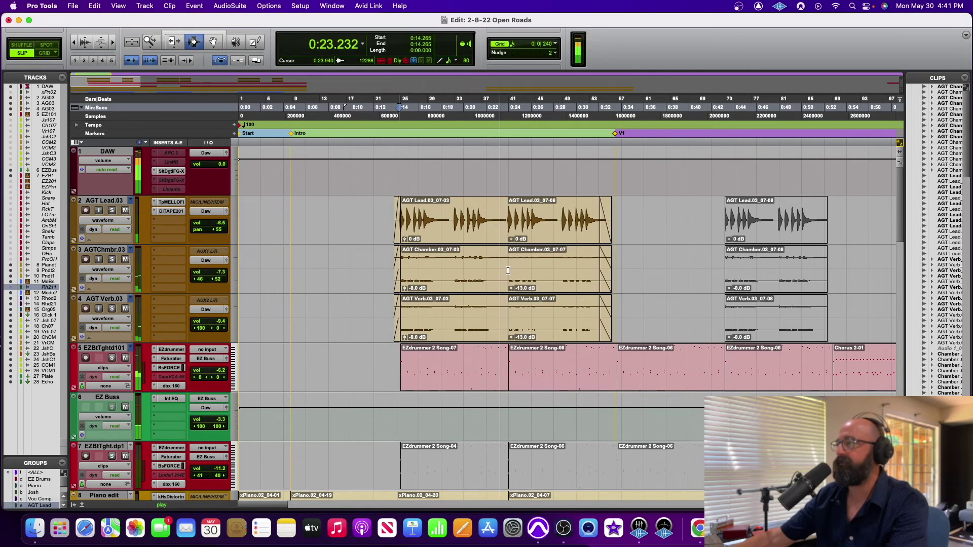
{"action": "key", "text": "space"}
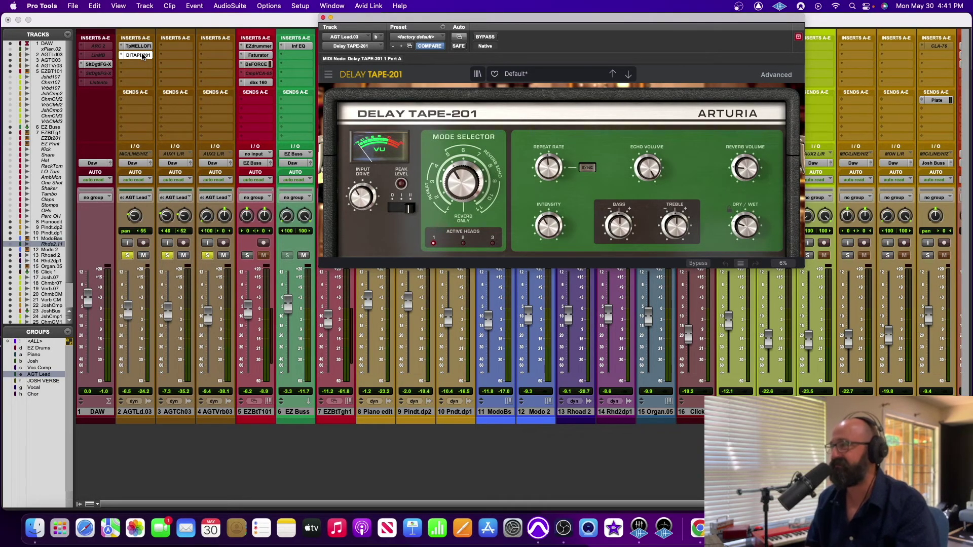
{"action": "left_click", "coordinate": [167, 255]}
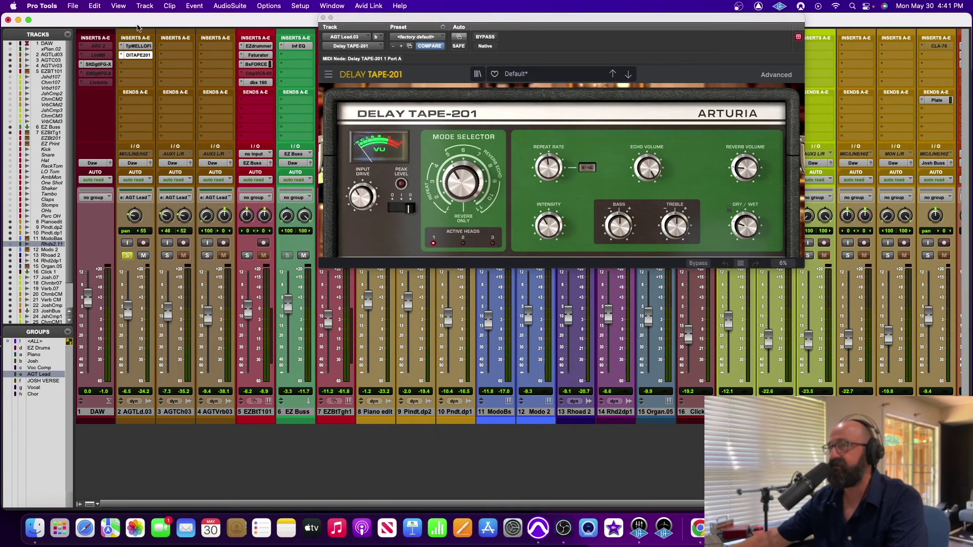
{"action": "left_click", "coordinate": [140, 49], "text": "super"}
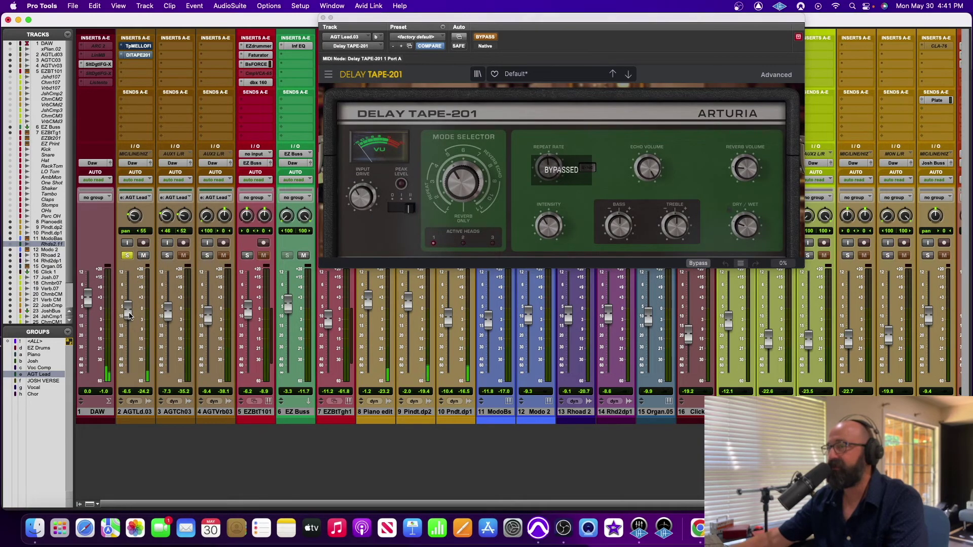
- Undo a trial boost of the AGT lead to +2.3 dB, re-enable its Delay Tape-201, and raise its fader to +1.6 dB
{"action": "mouse_move", "coordinate": [128, 310]}
{"action": "left_mouse_down"}
{"action": "mouse_move", "coordinate": [127, 292]}
{"action": "mouse_move", "coordinate": [141, 299]}
{"action": "left_mouse_up"}
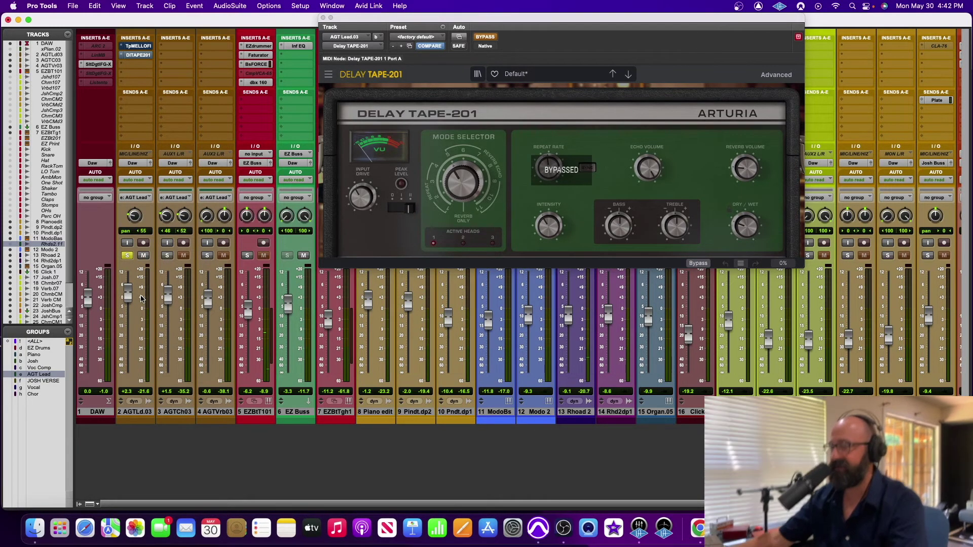
{"action": "key", "text": "super+z"}
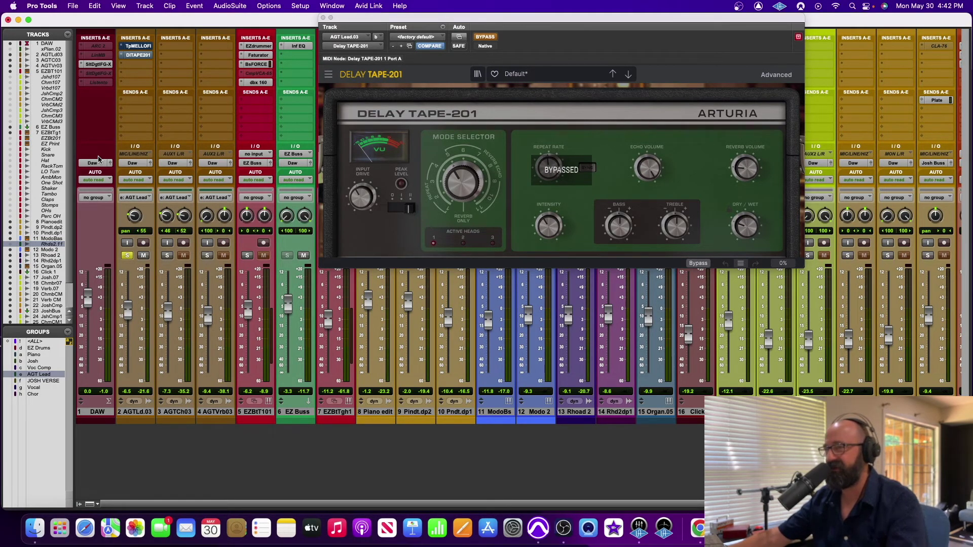
{"action": "left_click", "coordinate": [143, 56], "text": "super"}
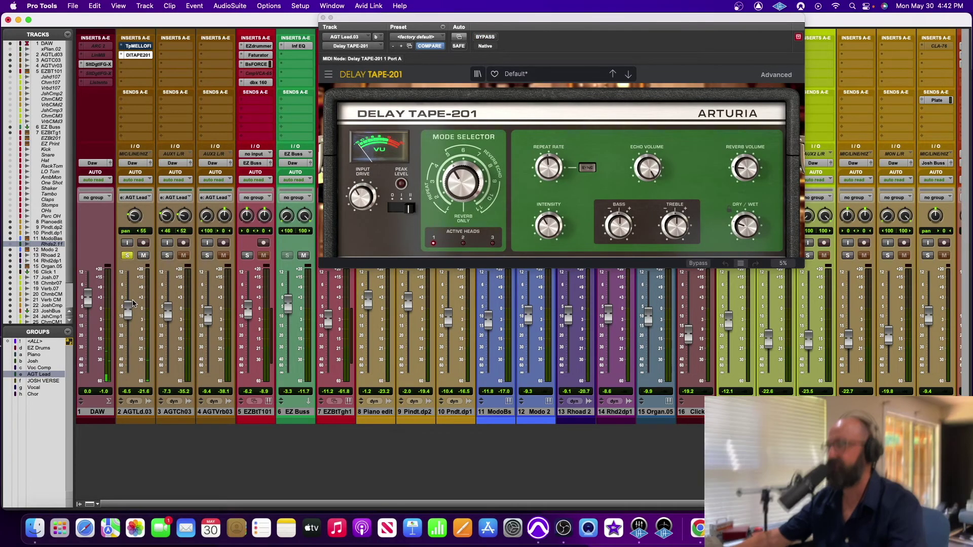
{"action": "left_click_drag", "start_coordinate": [134, 314], "coordinate": [135, 299]}
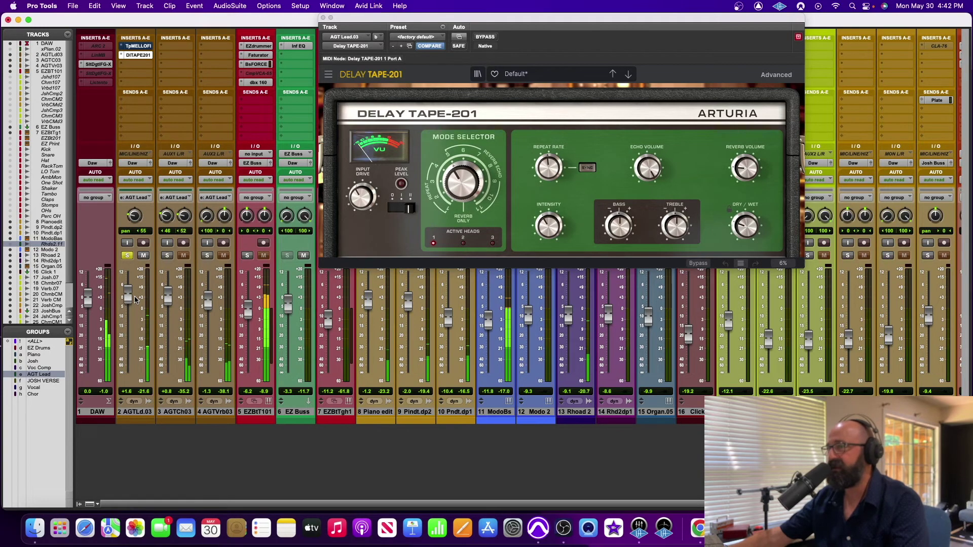
- Open Tape Mello-Fi on the AGT lead track and compare the sound with it bypassed and active
{"action": "left_click", "coordinate": [148, 48]}
{"action": "left_click", "coordinate": [481, 39]}
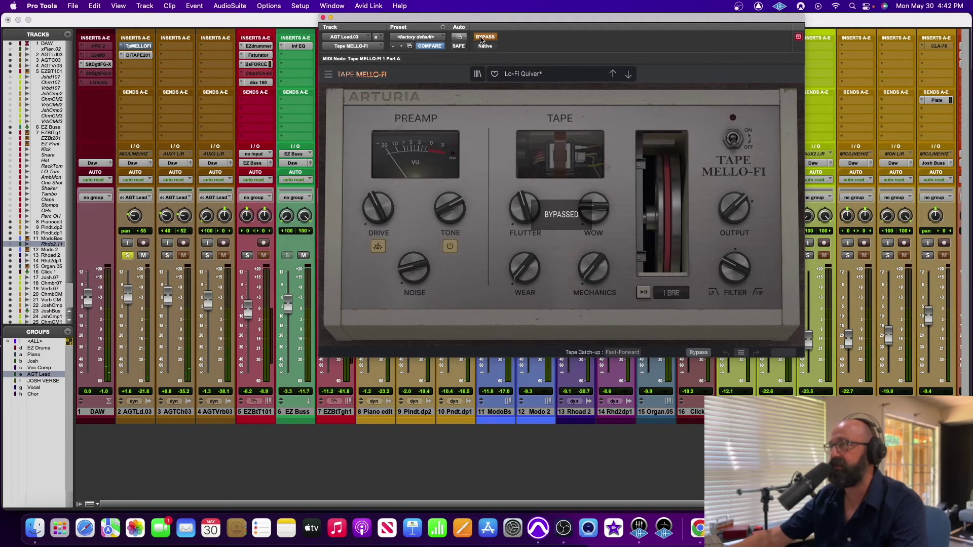
{"action": "left_click", "coordinate": [481, 39]}
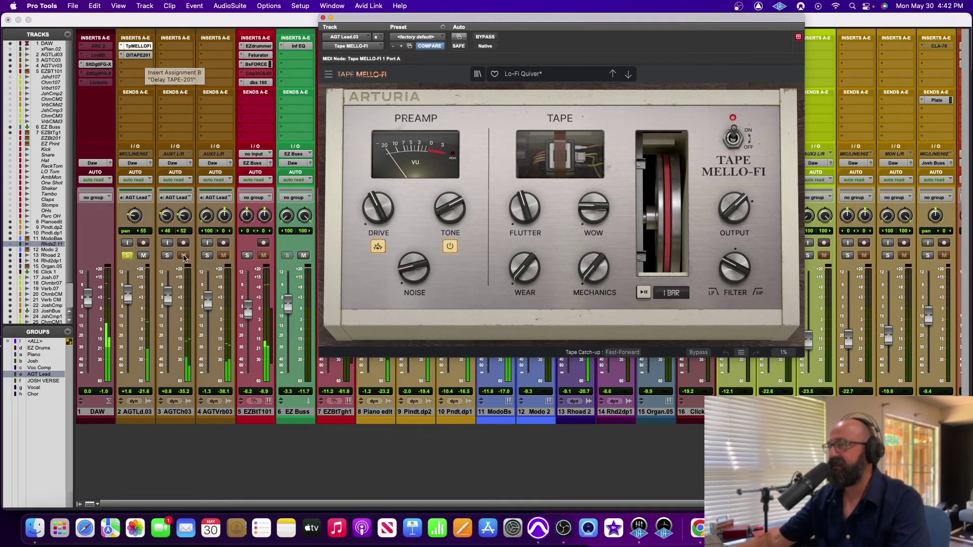
- Audition the AGT lead with its chamber and verb tracks also soloed, and clear the three solos
{"action": "left_click", "coordinate": [168, 255]}
{"action": "left_click", "coordinate": [206, 257]}
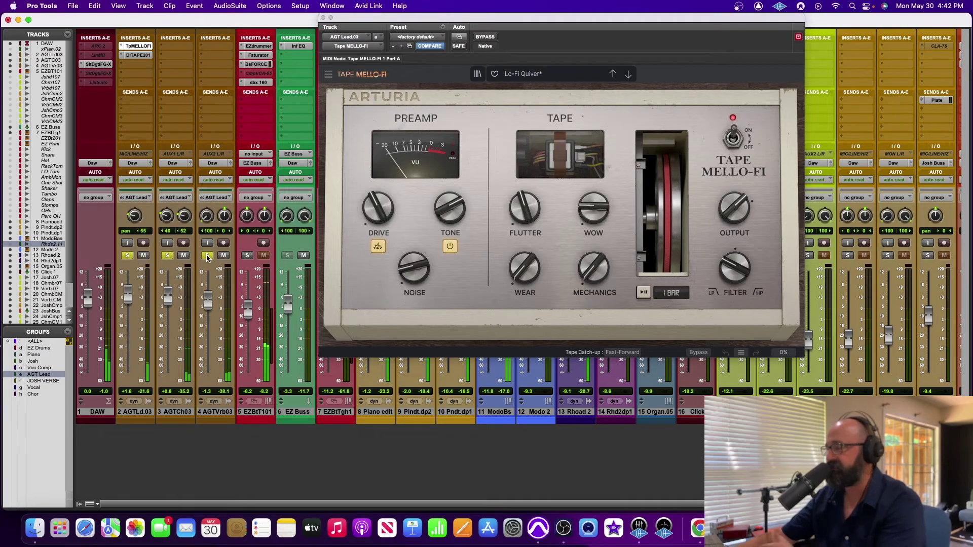
{"action": "left_click", "coordinate": [207, 256]}
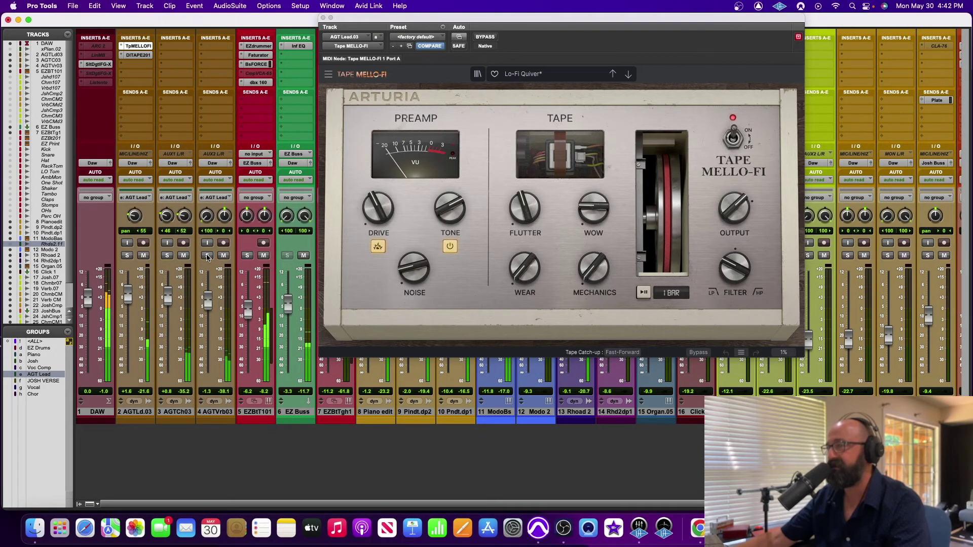
- Compare the full mix with both AGT lead inserts bypassed and active, trying the fader at -3.8 dB, and close Tape Mello-Fi
{"action": "left_click", "coordinate": [140, 46], "text": "super"}
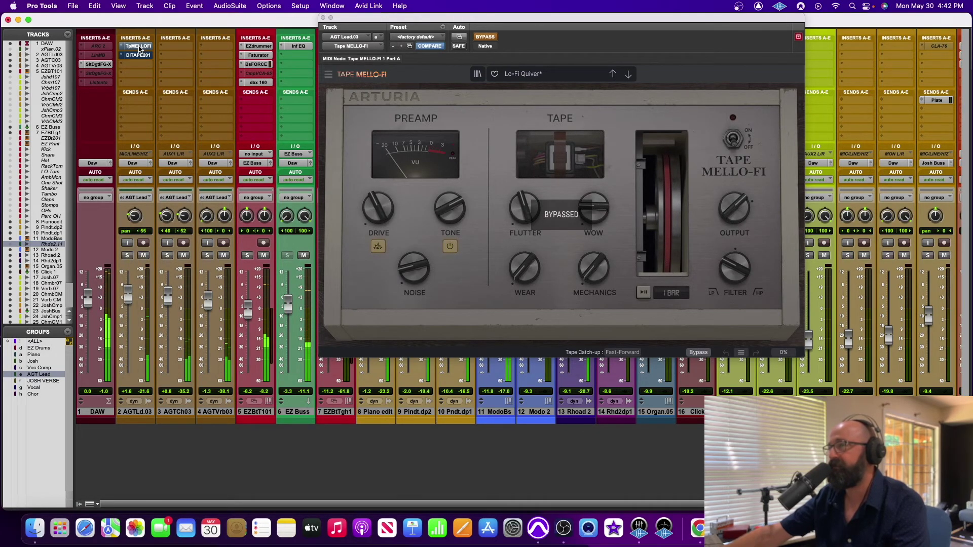
{"action": "left_click", "coordinate": [139, 46], "text": "super"}
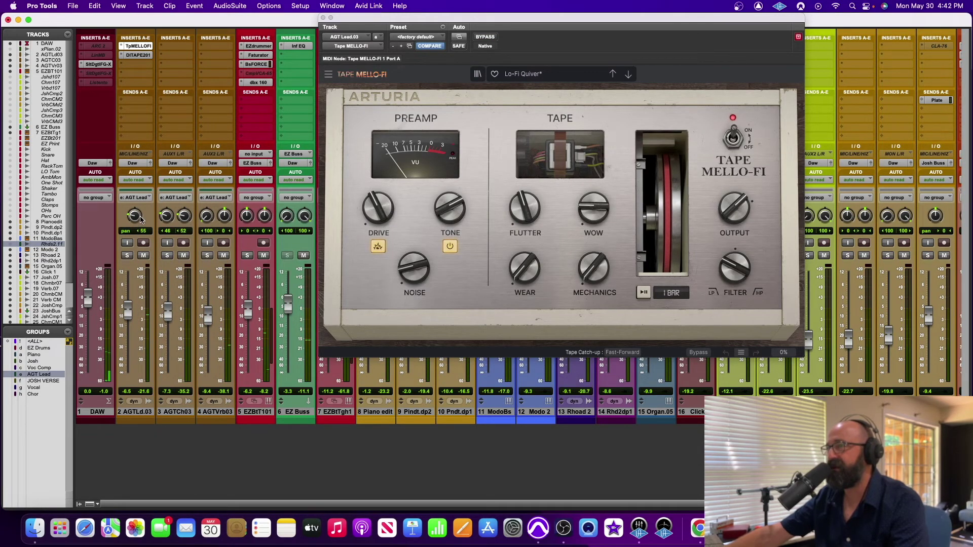
{"action": "left_click", "coordinate": [140, 46], "text": "super"}
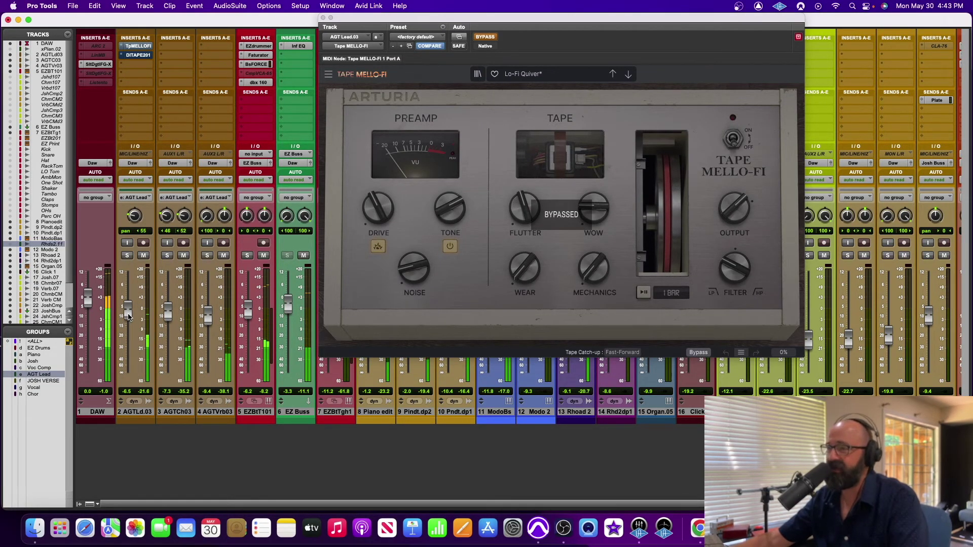
{"action": "left_click_drag", "start_coordinate": [128, 317], "coordinate": [128, 313]}
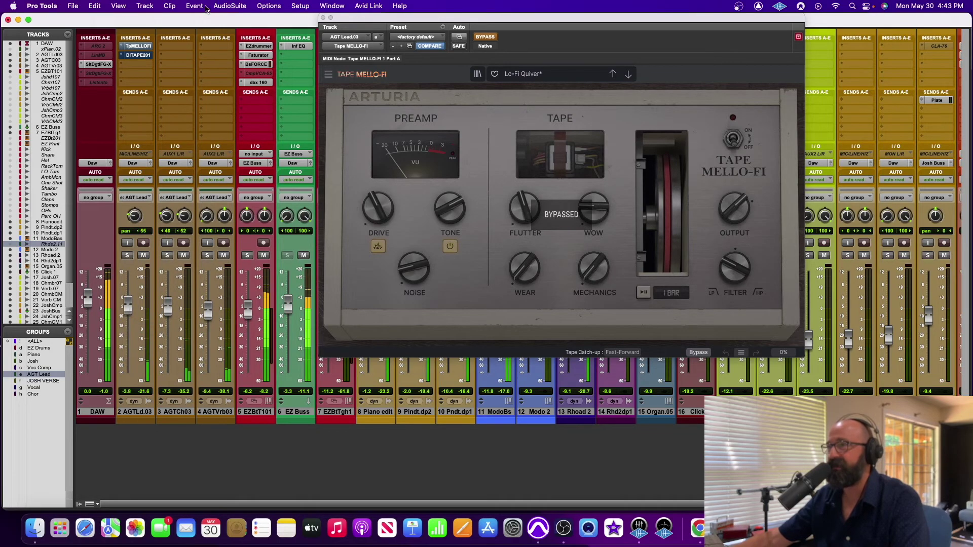
{"action": "left_click", "coordinate": [148, 47], "text": "super"}
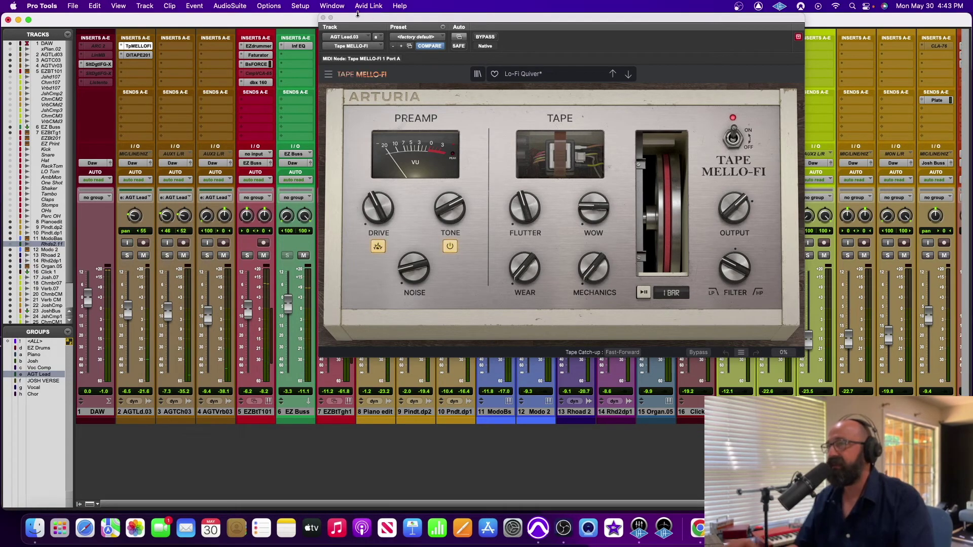
{"action": "left_click", "coordinate": [324, 18]}
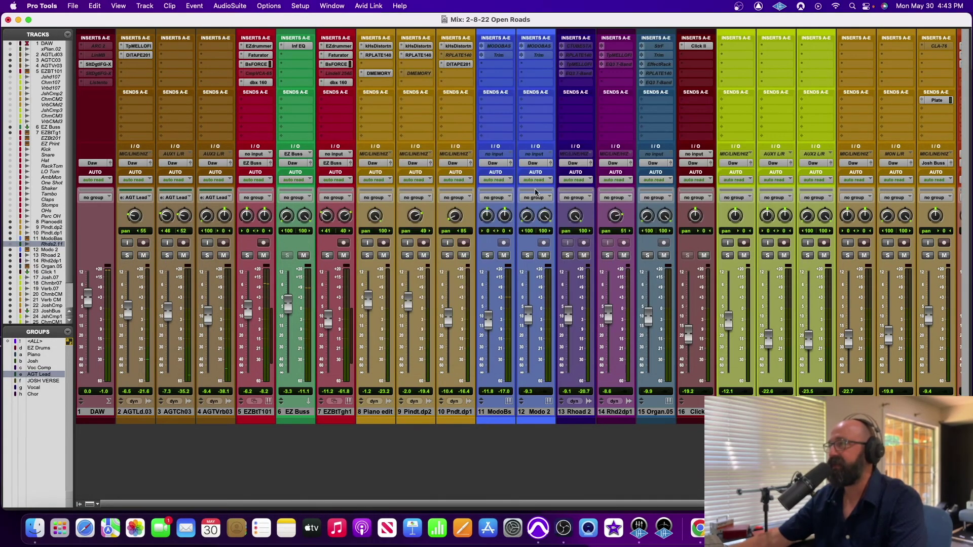
- Audition the Pndt.dp1 piano track soloed at +1.8 dB and view its kHs Distortion settings
{"action": "left_click", "coordinate": [448, 256]}
{"action": "left_click_drag", "start_coordinate": [448, 326], "coordinate": [448, 306]}
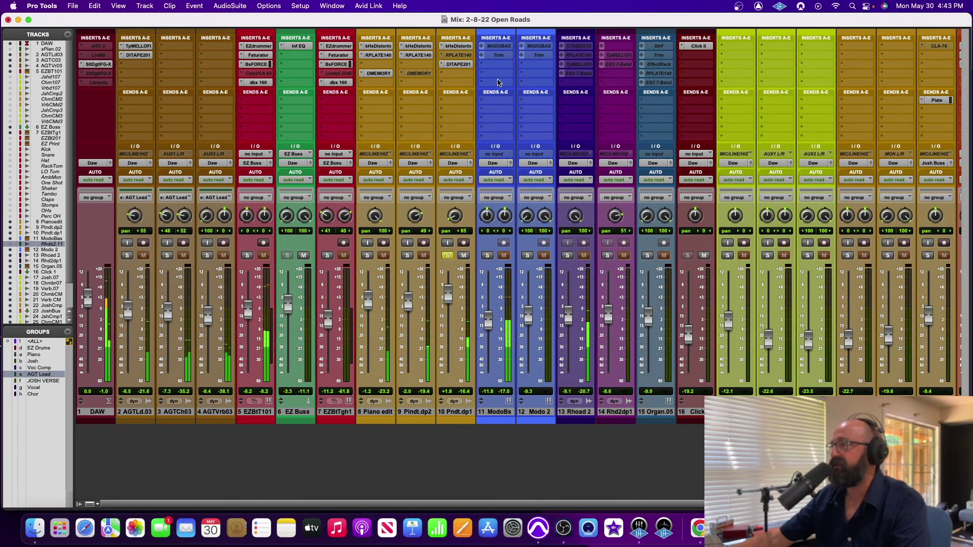
{"action": "left_click", "coordinate": [464, 64]}
{"action": "left_click", "coordinate": [460, 47]}
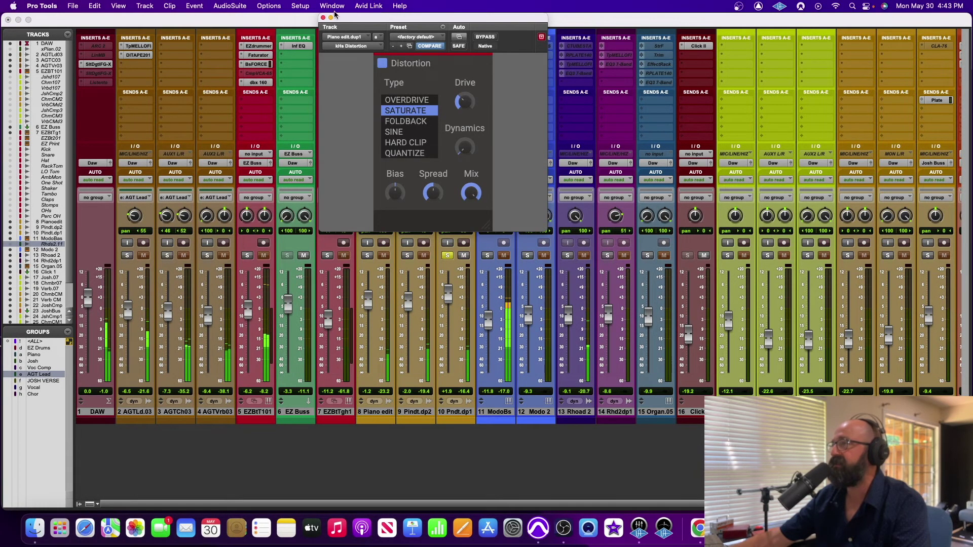
{"action": "left_click", "coordinate": [324, 18]}
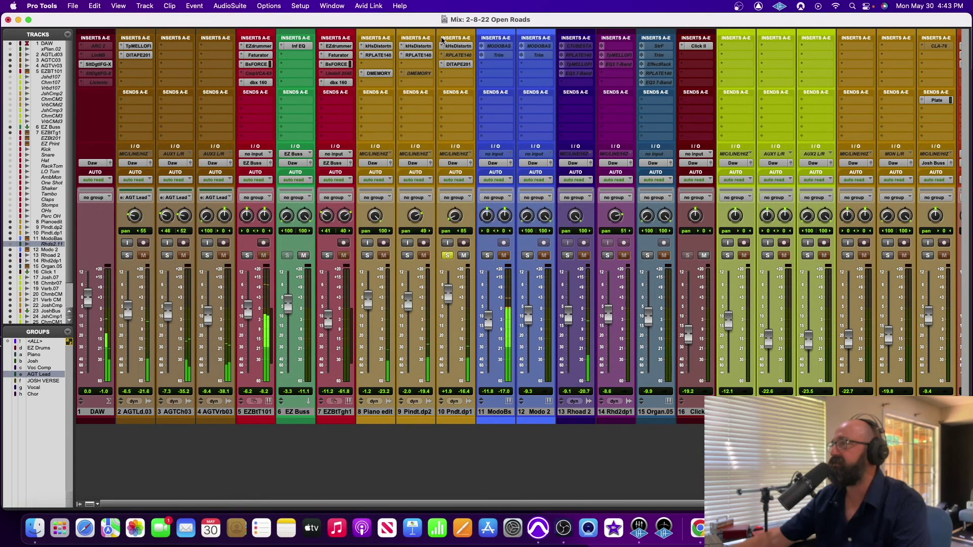
- Compare the soloed Pndt.dp1 piano with its Delay Tape-201 insert bypassed and active, leaving the delay active
{"action": "left_click", "coordinate": [465, 65]}
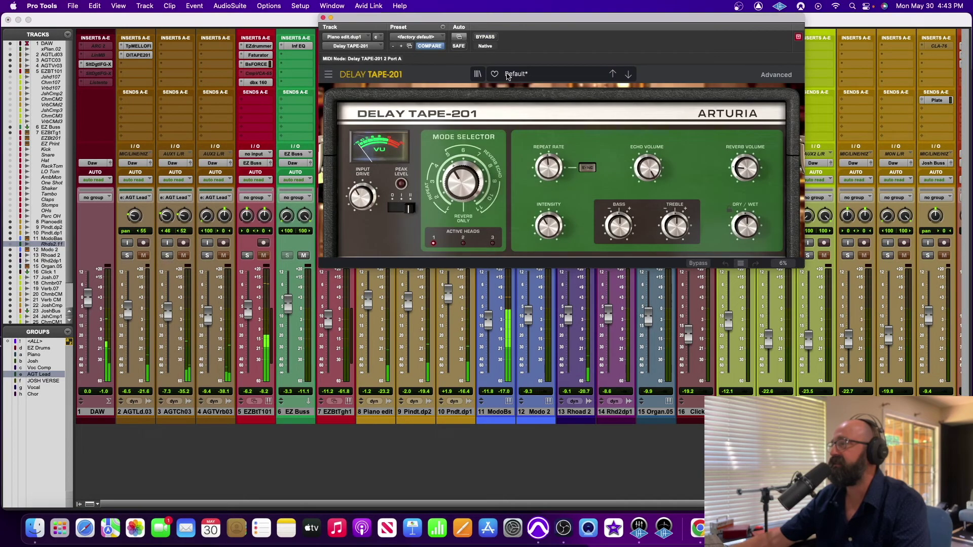
{"action": "left_click", "coordinate": [485, 37]}
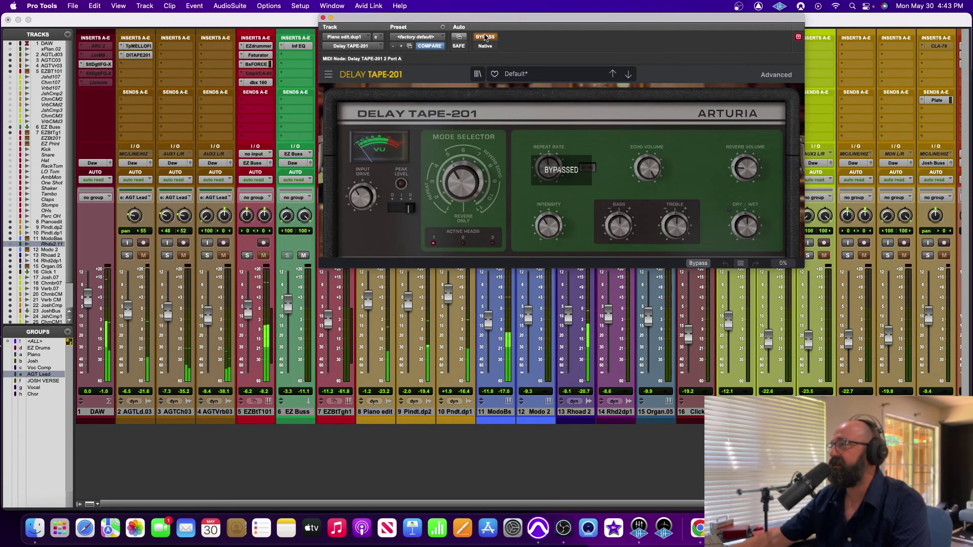
{"action": "left_click_drag", "start_coordinate": [484, 18], "coordinate": [527, 80]}
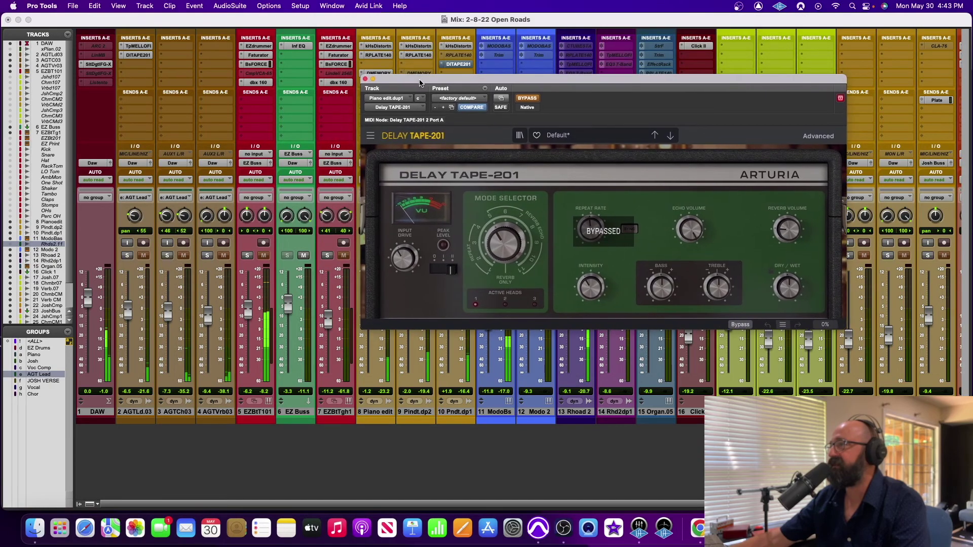
{"action": "left_click", "coordinate": [527, 98]}
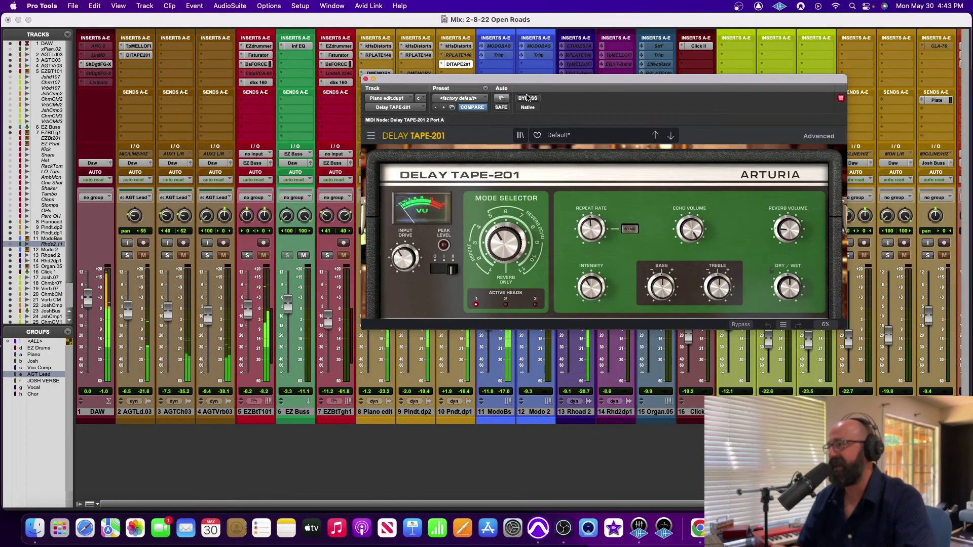
{"action": "left_click", "coordinate": [366, 80]}
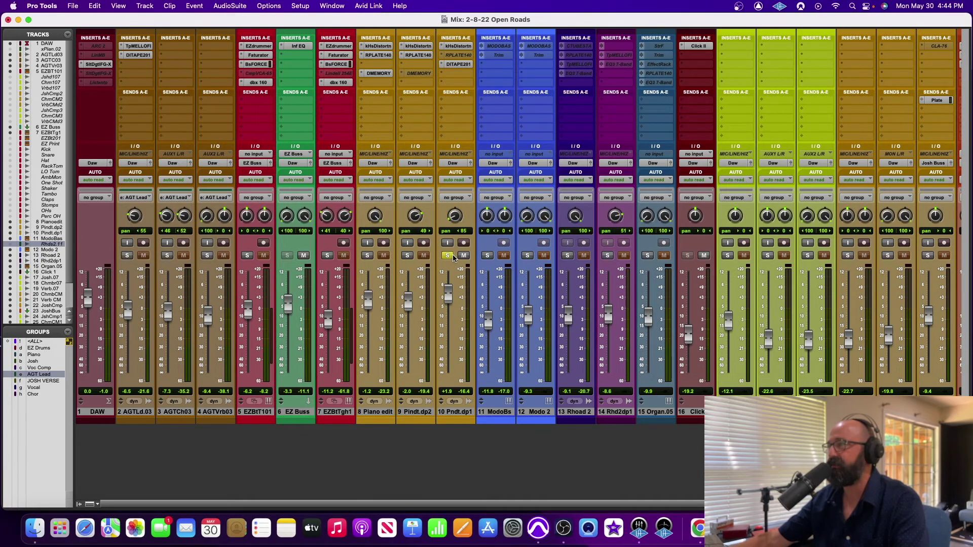
{"action": "left_click", "coordinate": [456, 65]}
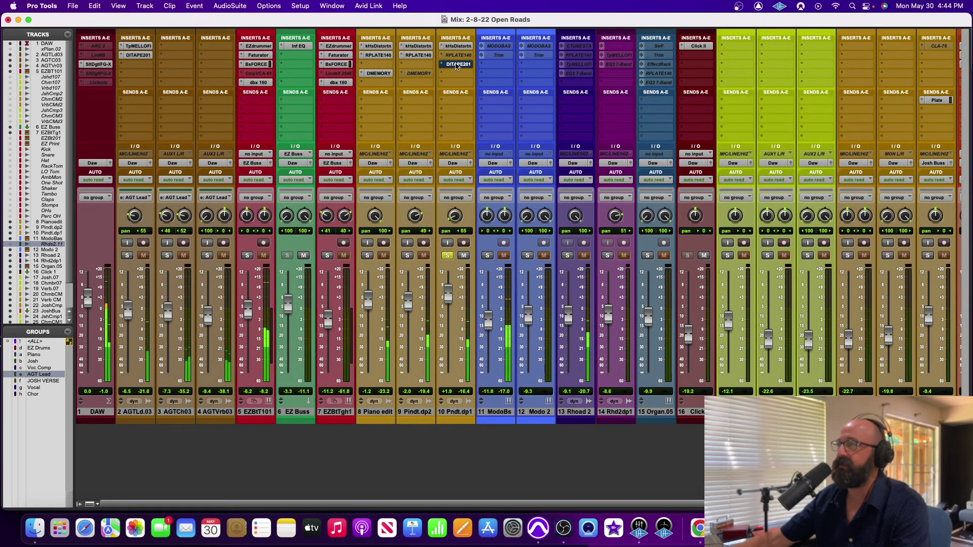
{"action": "left_click", "coordinate": [456, 64], "text": "super"}
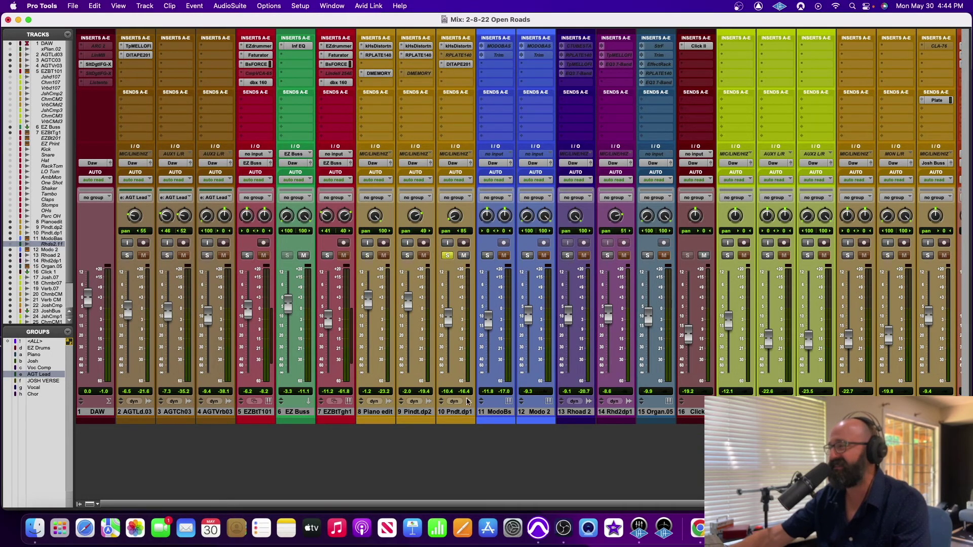
- Select the Pndt.dp1 track and view the Rev PLATE-140 reverb settings on the Pndt.dp2 piano track
{"action": "left_click", "coordinate": [461, 412]}
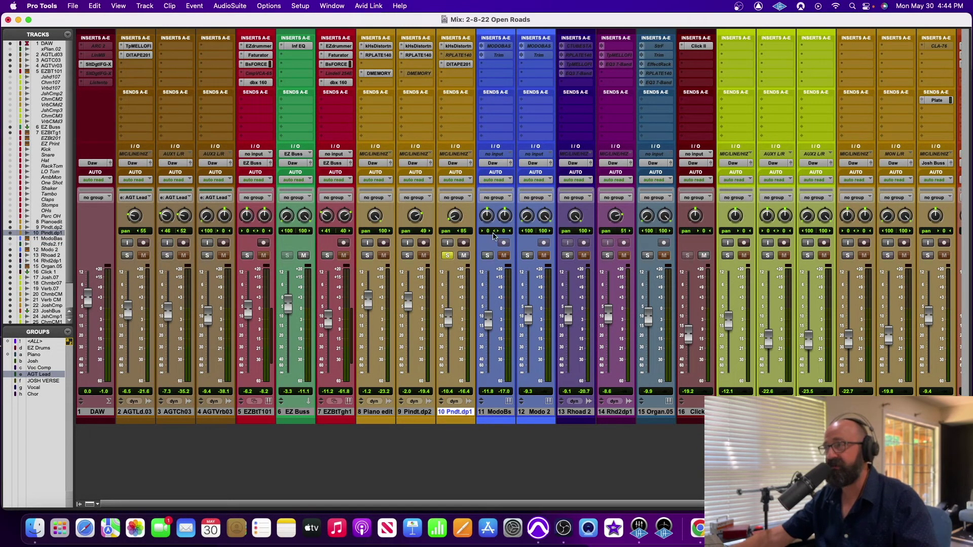
{"action": "left_click", "coordinate": [418, 56]}
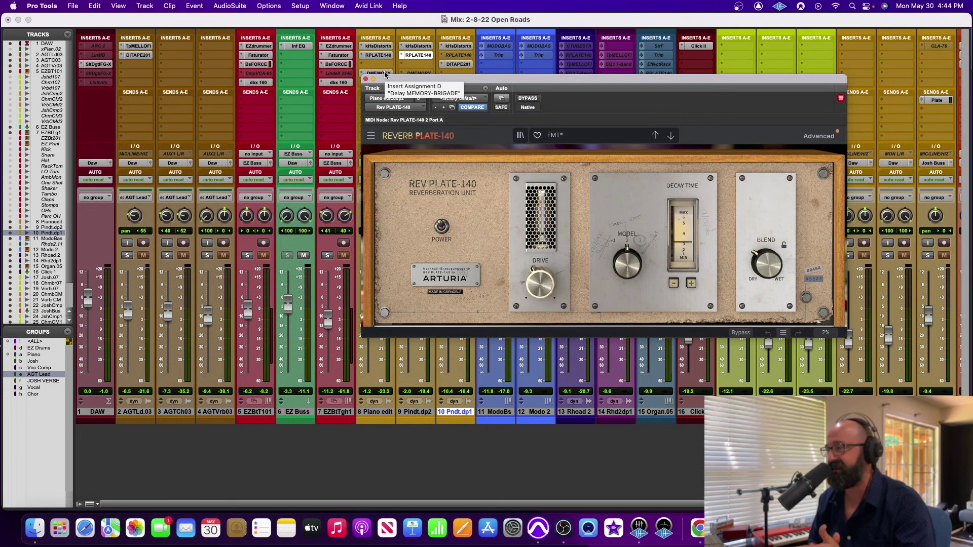
{"action": "key", "text": "super+w"}
- Audition the Pndt.dp2 piano alone and together with the Piano edit track, leaving both tracks soloed
{"action": "left_click", "coordinate": [408, 256]}
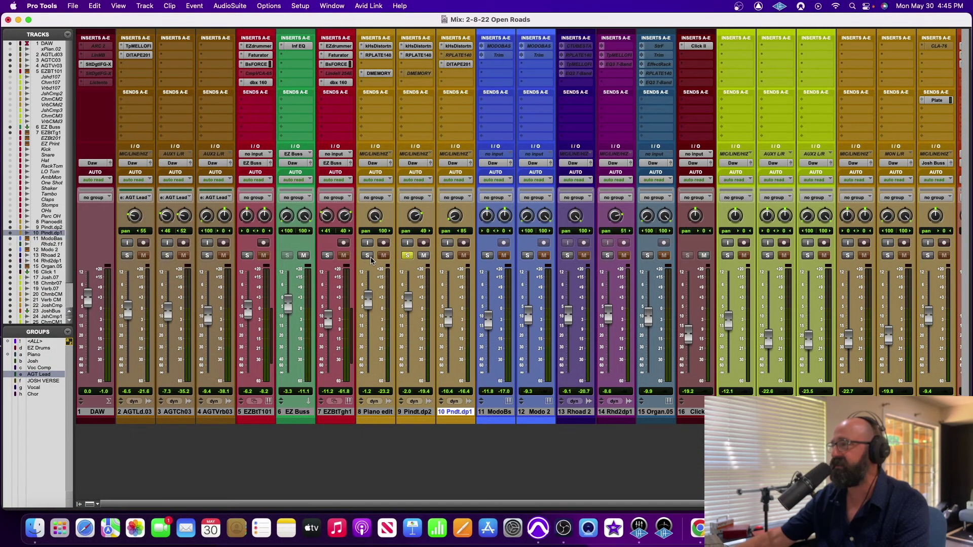
{"action": "key", "text": "space"}
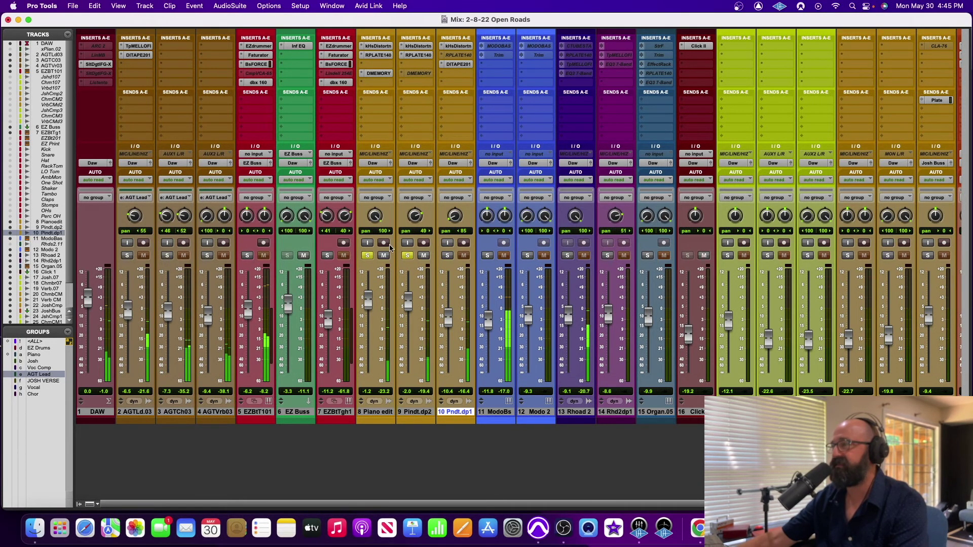
{"action": "left_click", "coordinate": [408, 256]}
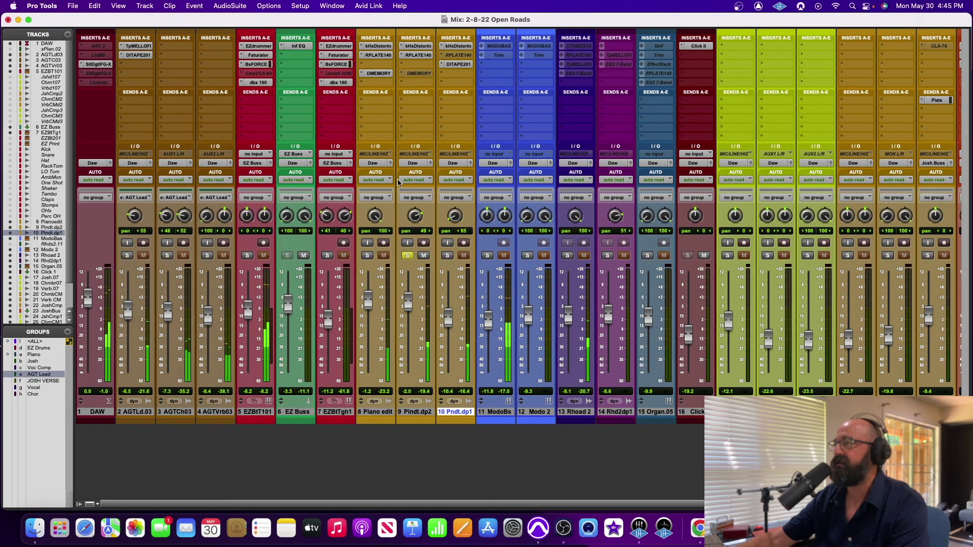
{"action": "left_click", "coordinate": [414, 56]}
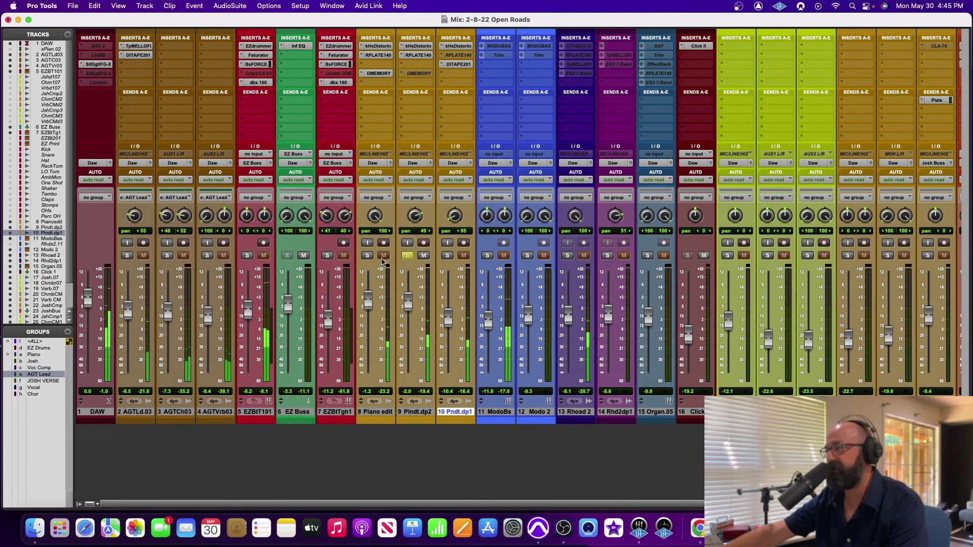
{"action": "left_click", "coordinate": [368, 256]}
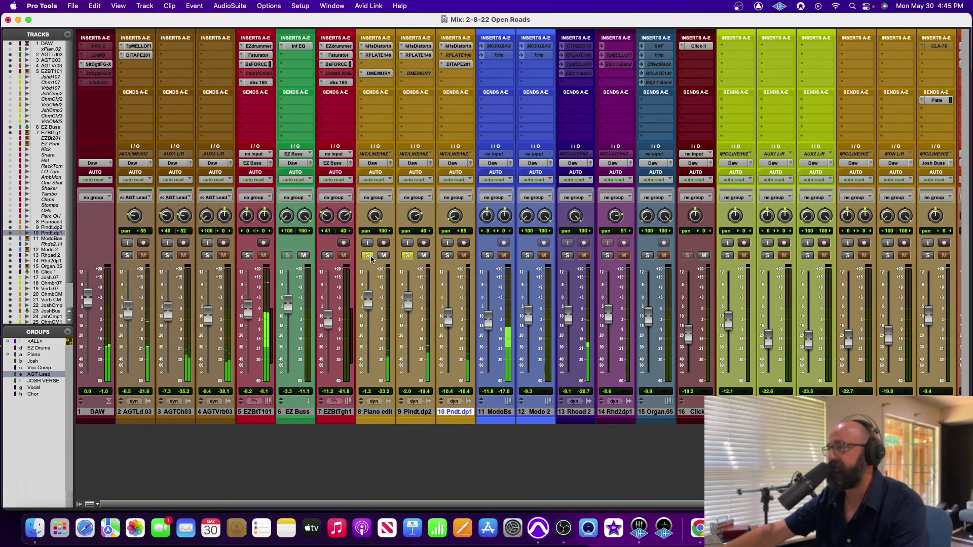
- Audition all three piano tracks soloed together, then solo Piano edit alone and raise its fader to +2.3 dB
{"action": "left_click", "coordinate": [448, 256]}
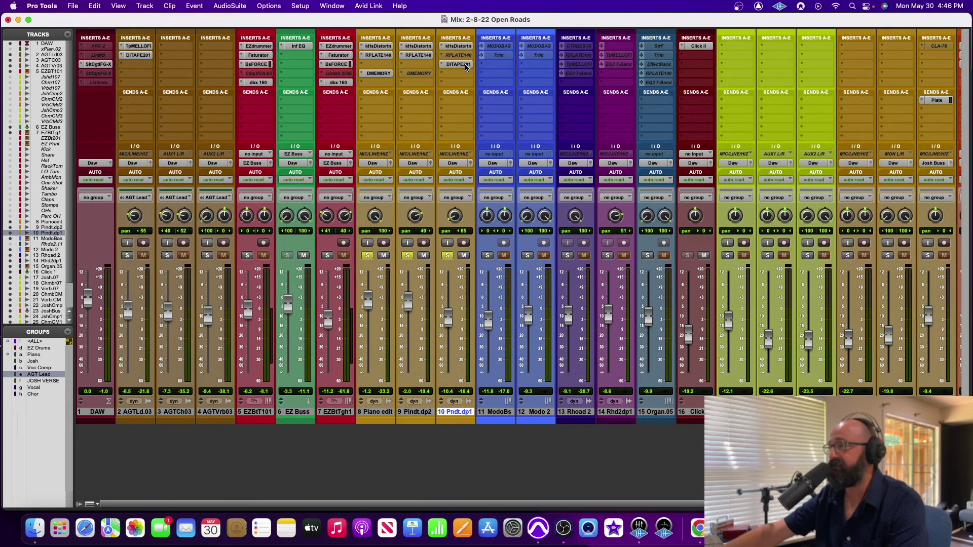
{"action": "left_click", "coordinate": [368, 255], "text": "alt"}
{"action": "left_click", "coordinate": [368, 256]}
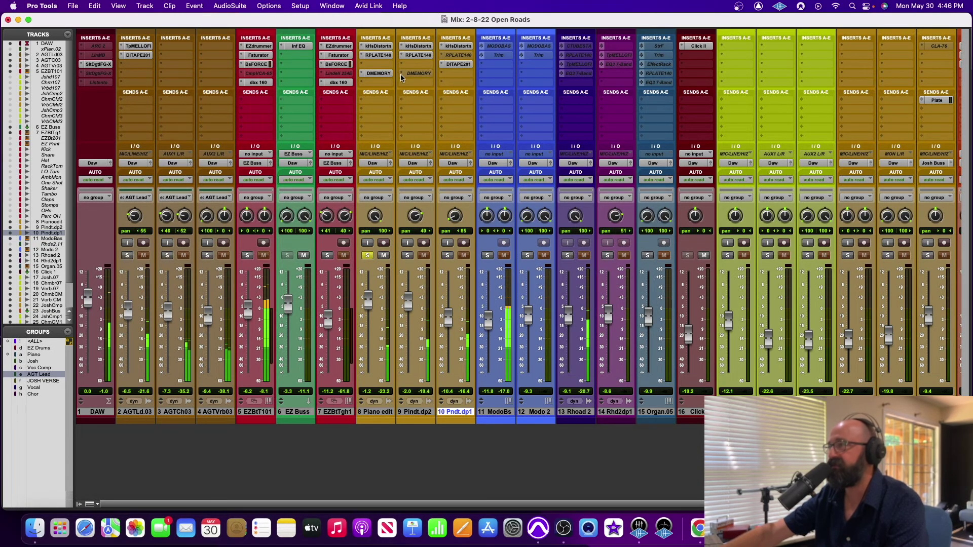
{"action": "left_click_drag", "start_coordinate": [367, 307], "coordinate": [368, 301]}
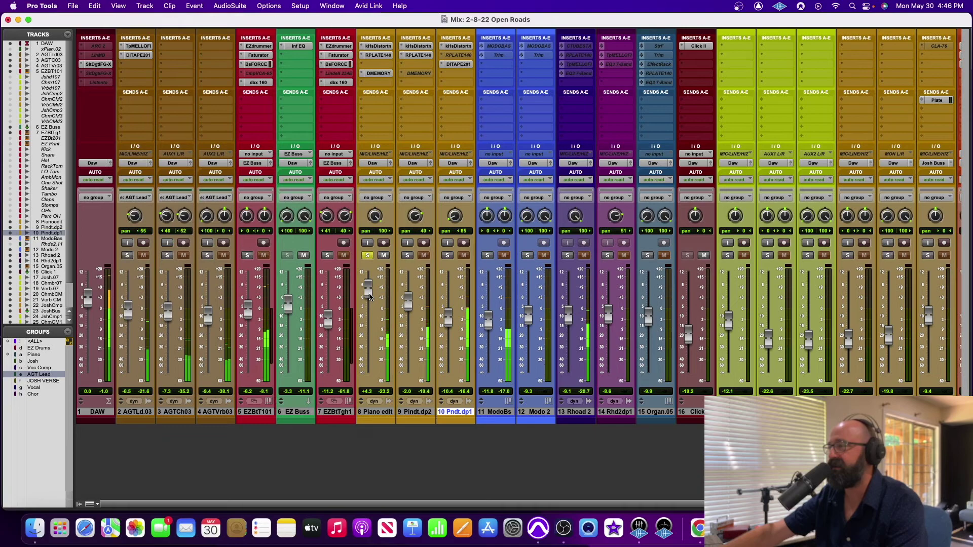
- Try a stronger vibrato Amount and a wetter Blend, up to about 0.96, on Piano edit's Delay MEMORY-BRIGADE
{"action": "left_click", "coordinate": [378, 73]}
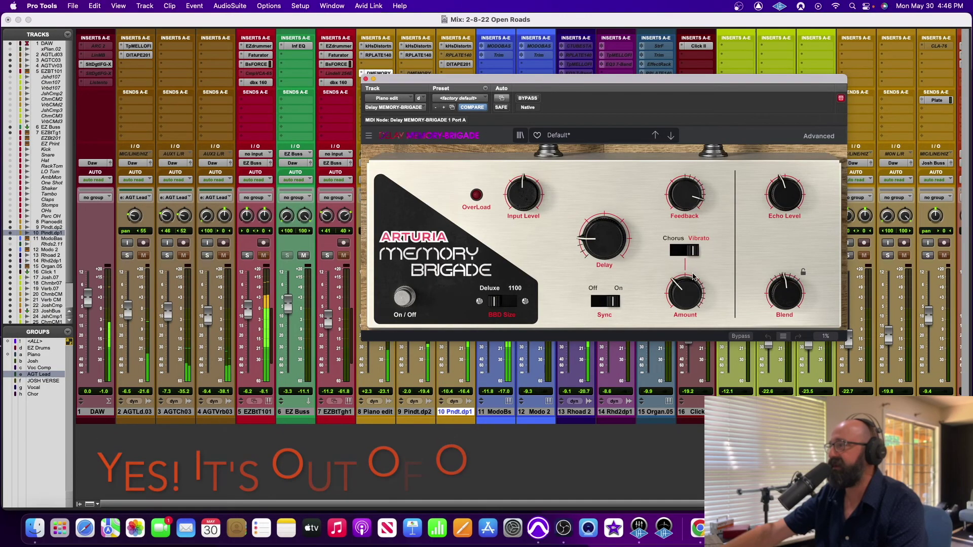
{"action": "left_click_drag", "start_coordinate": [688, 305], "coordinate": [688, 299]}
{"action": "mouse_move", "coordinate": [785, 293]}
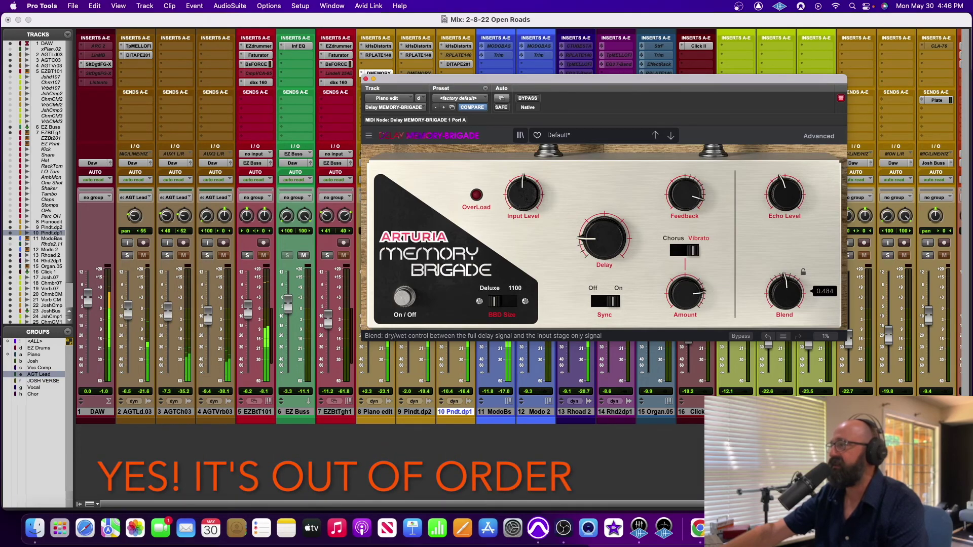
{"action": "left_click_drag", "start_coordinate": [785, 293], "coordinate": [785, 288]}
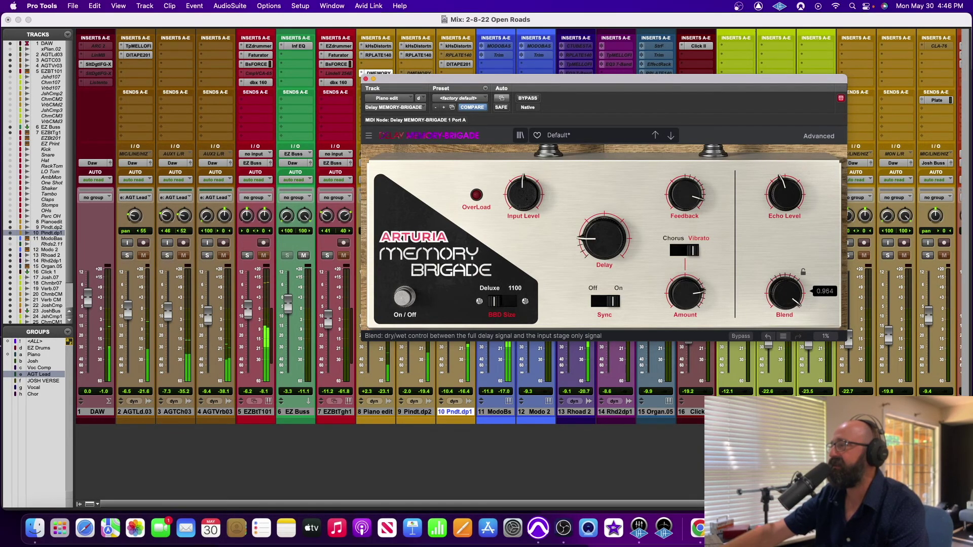
{"action": "left_click_drag", "start_coordinate": [699, 290], "coordinate": [700, 294]}
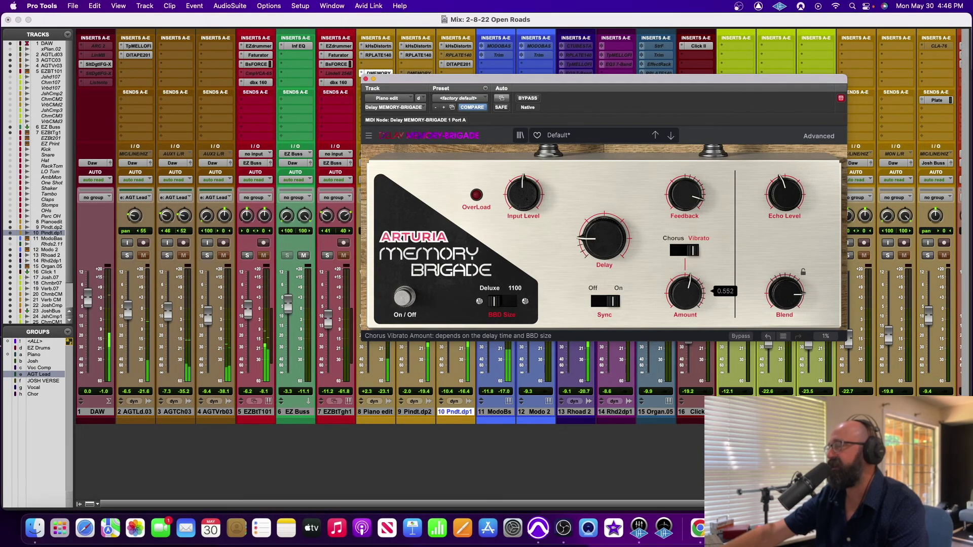
{"action": "left_click_drag", "start_coordinate": [700, 294], "coordinate": [699, 295]}
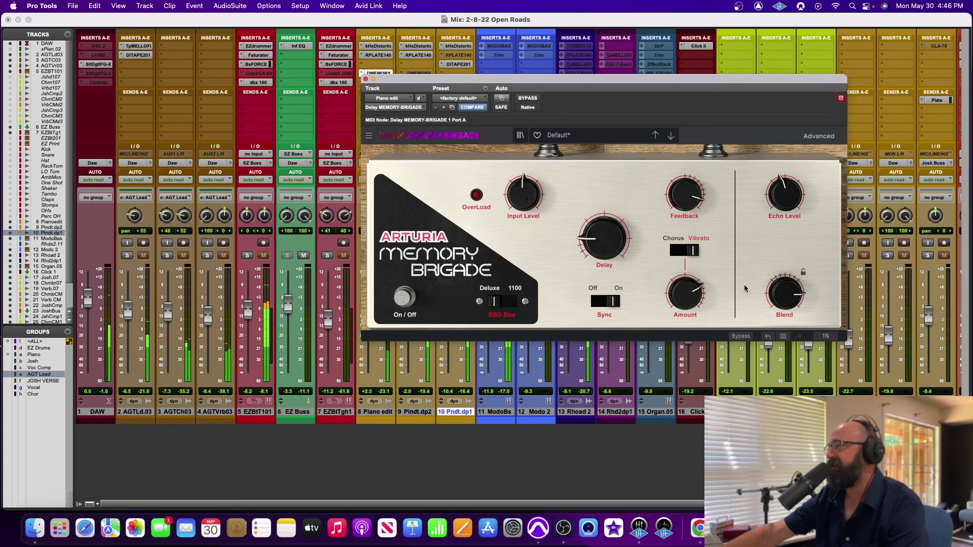
{"action": "mouse_move", "coordinate": [793, 299]}
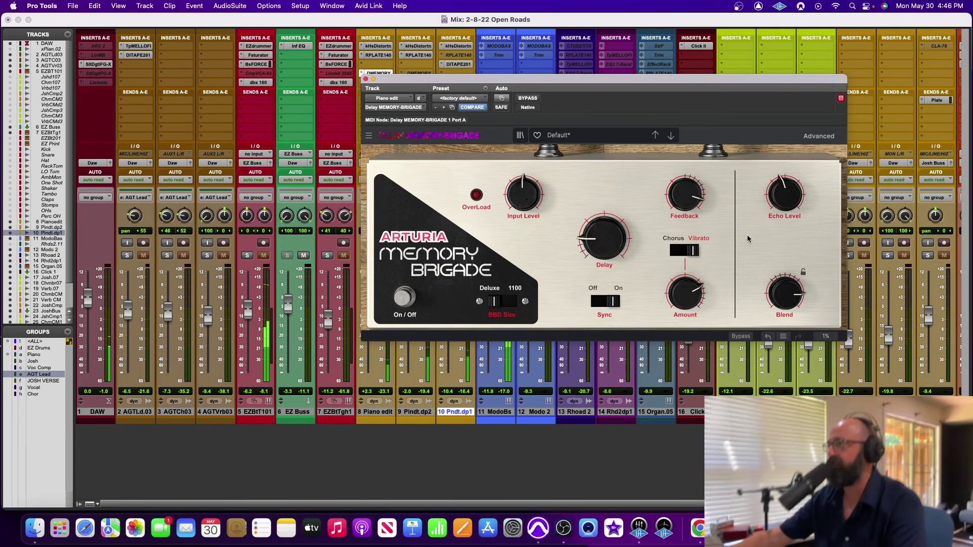
{"action": "left_click", "coordinate": [365, 80]}
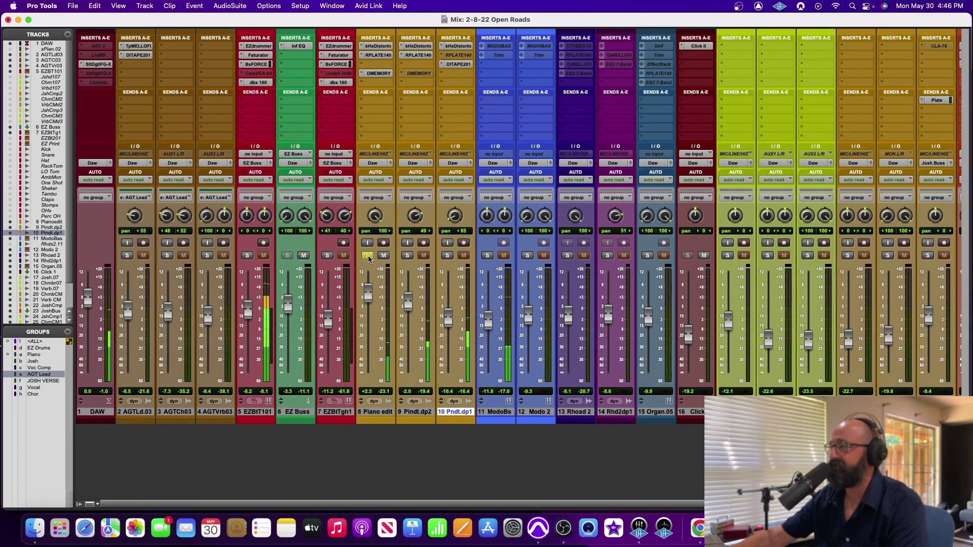
- Reset Piano edit's Delay MEMORY-BRIGADE to a low vibrato Amount and a mid-range Blend, and solo the Pndt.dp1 track
{"action": "left_click", "coordinate": [378, 73]}
{"action": "double_click", "coordinate": [785, 293]}
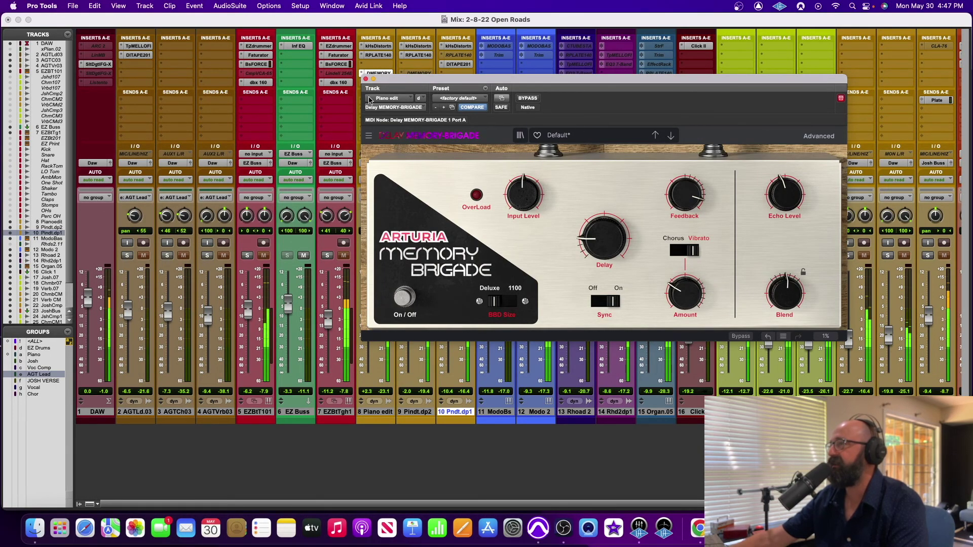
{"action": "left_click", "coordinate": [366, 107]}
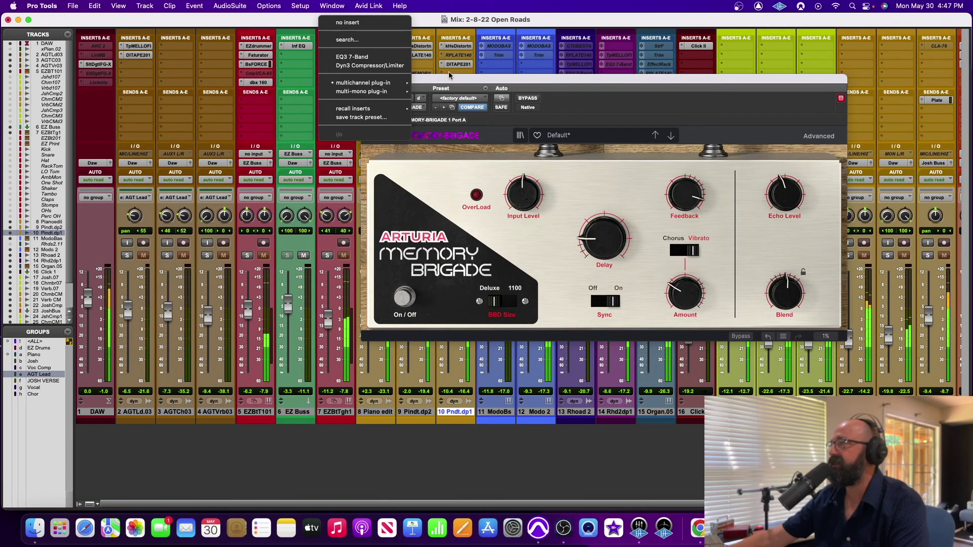
{"action": "left_click", "coordinate": [449, 75]}
{"action": "left_click", "coordinate": [366, 79]}
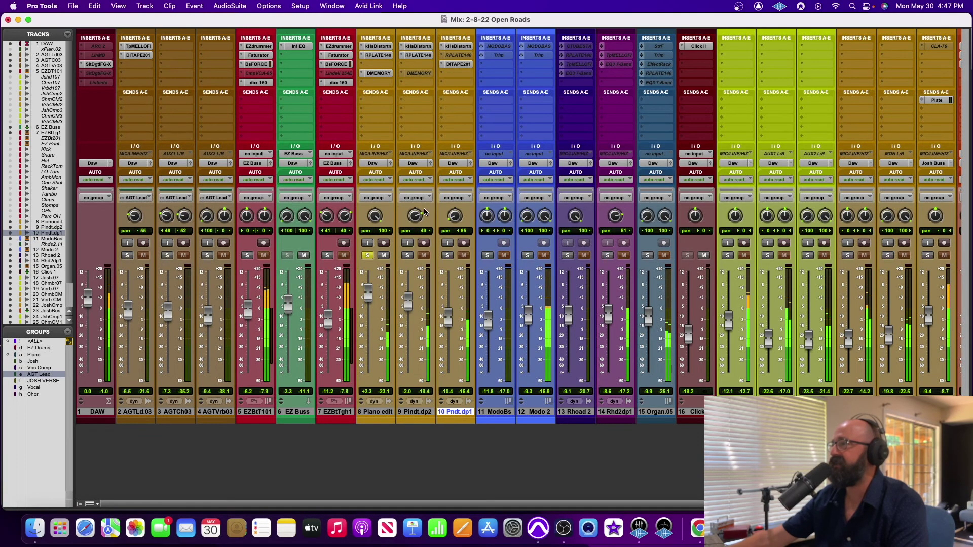
{"action": "left_click", "coordinate": [448, 256]}
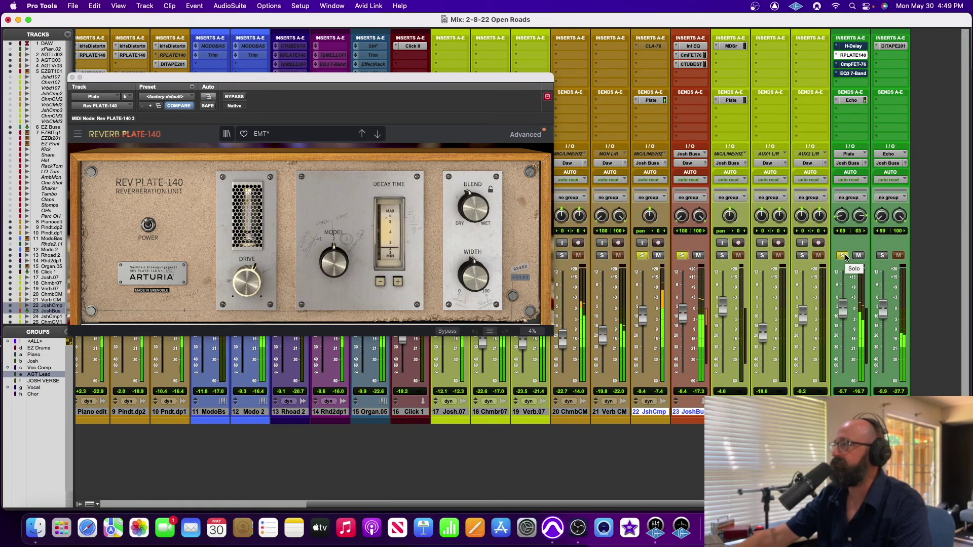
- Compare the soloed vocal with and without the Plate return, and activate the return's Comp FET-76 and EQ3 7-Band inserts
{"action": "left_click", "coordinate": [843, 256]}
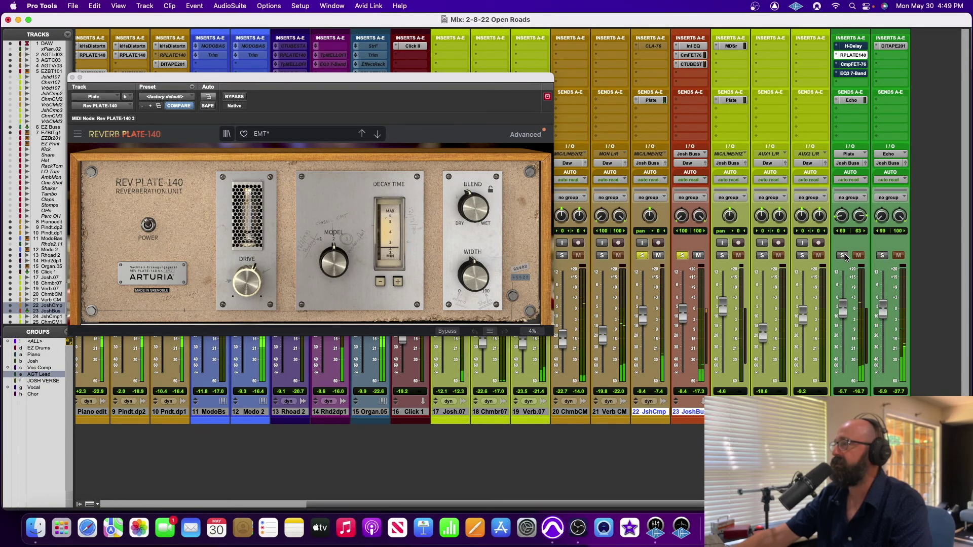
{"action": "left_click", "coordinate": [843, 256]}
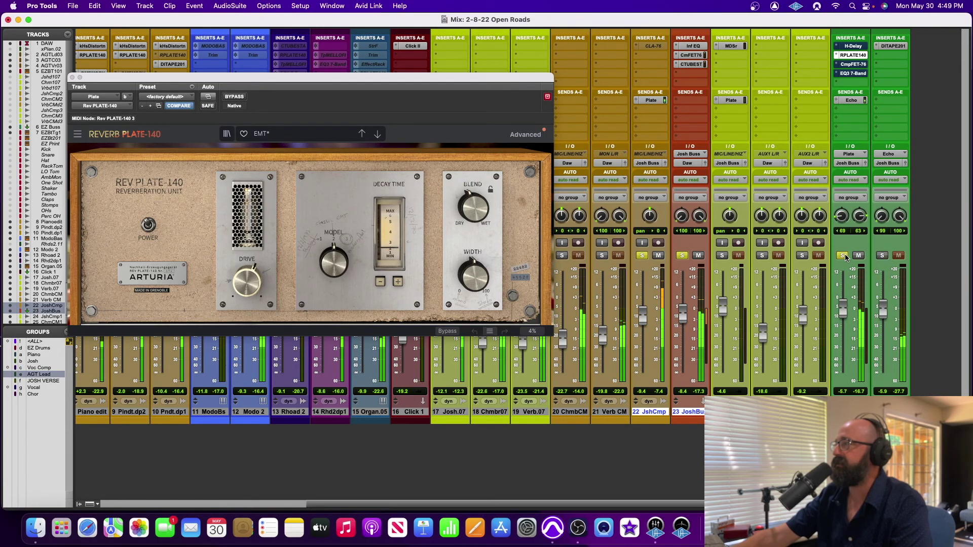
{"action": "left_click", "coordinate": [860, 65]}
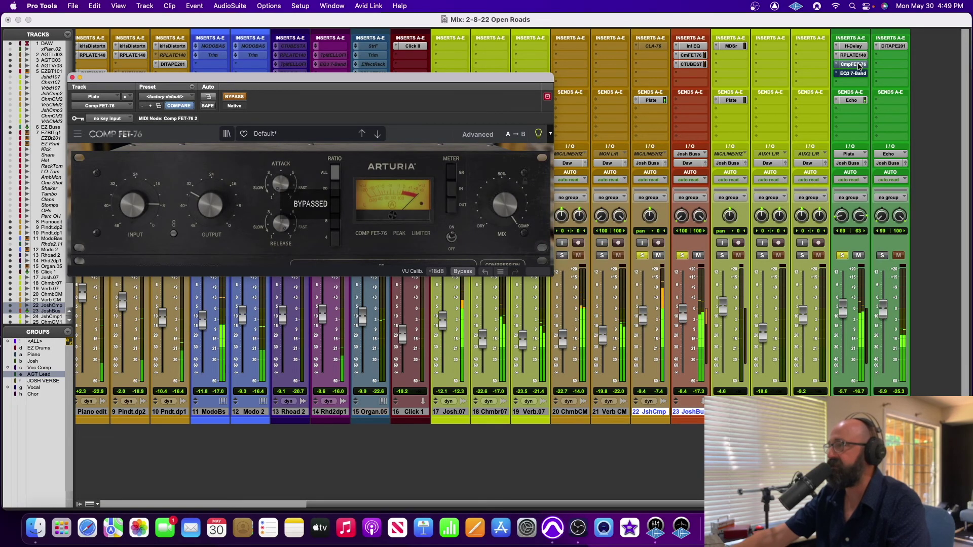
{"action": "left_click", "coordinate": [860, 64], "text": "super"}
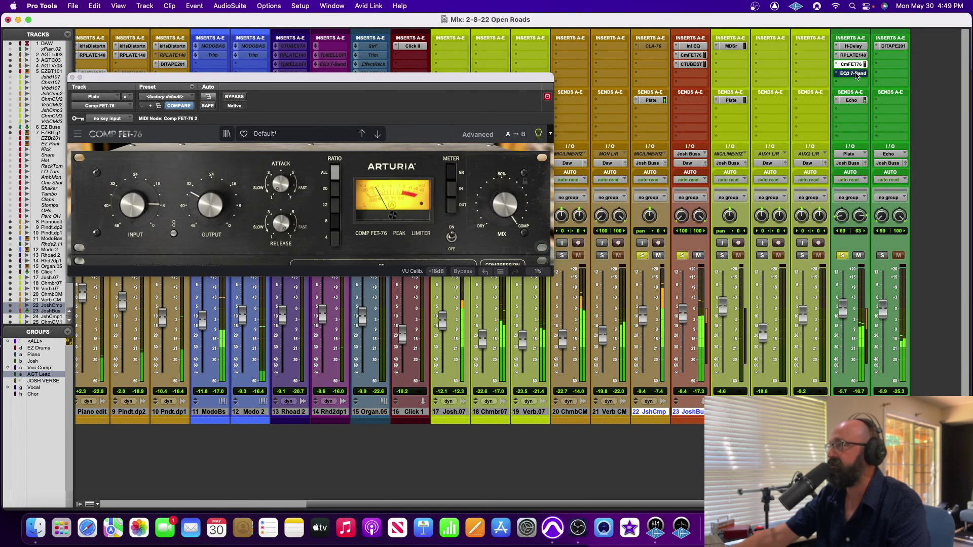
{"action": "left_click", "coordinate": [855, 74]}
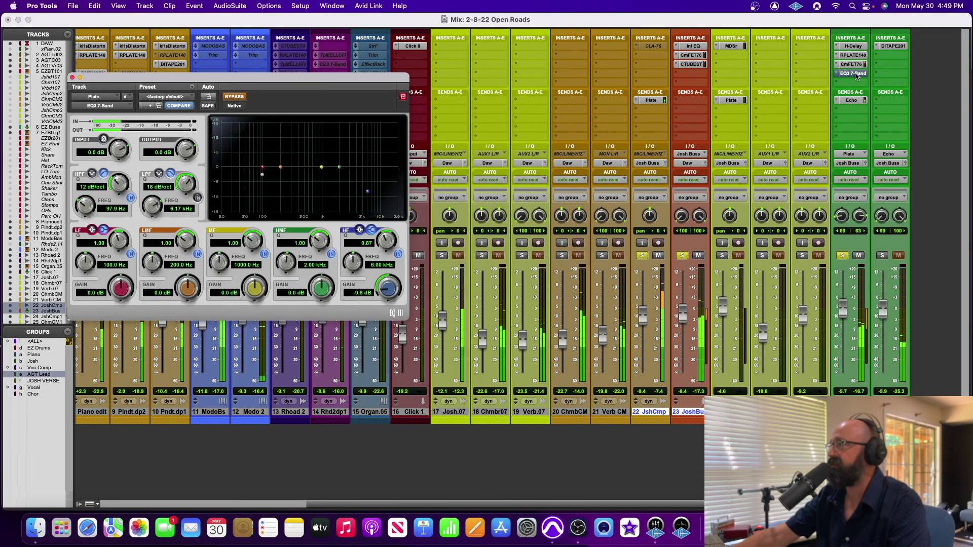
{"action": "left_click", "coordinate": [235, 96]}
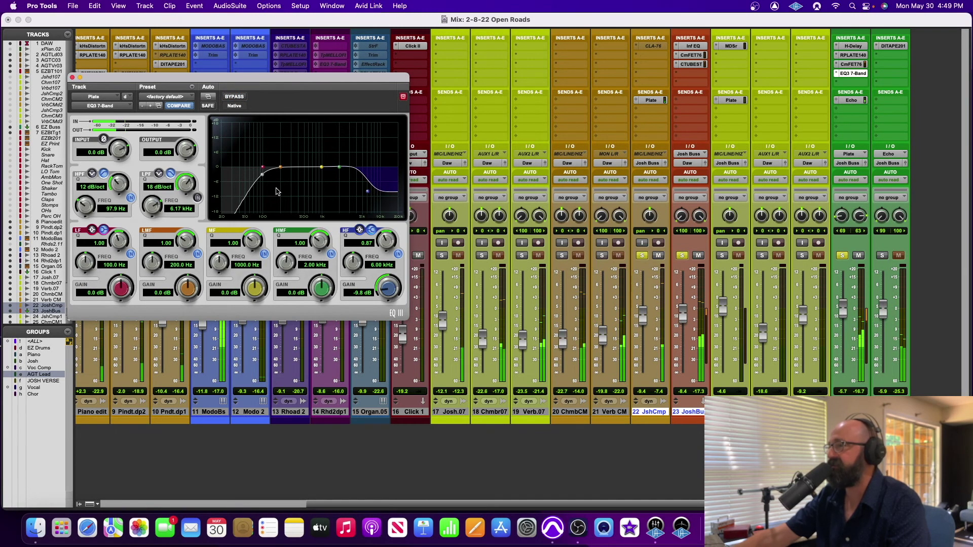
{"action": "left_click", "coordinate": [72, 77]}
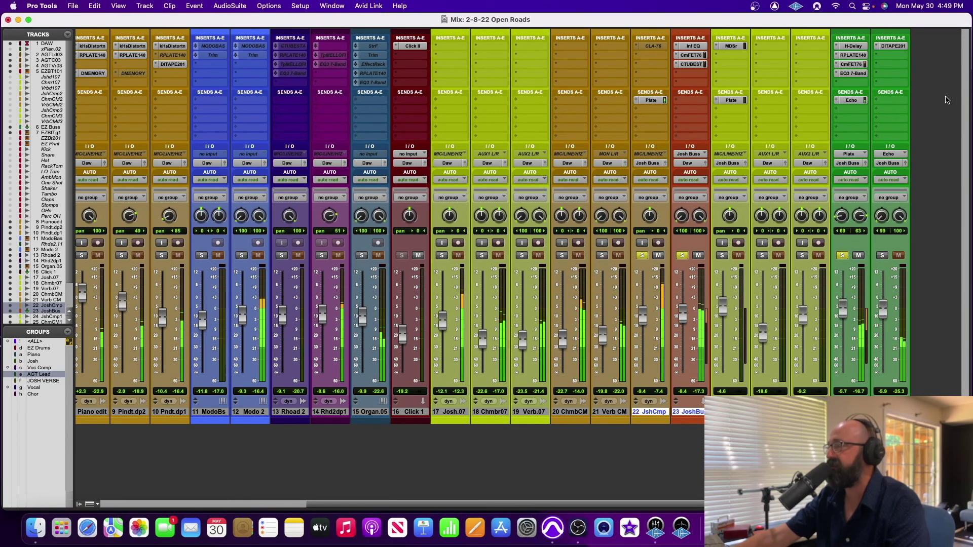
- Select the lead vocal and vocal comp tracks and solo all vocal tracks together with the Plate and Echo returns
{"action": "left_click", "coordinate": [515, 400]}
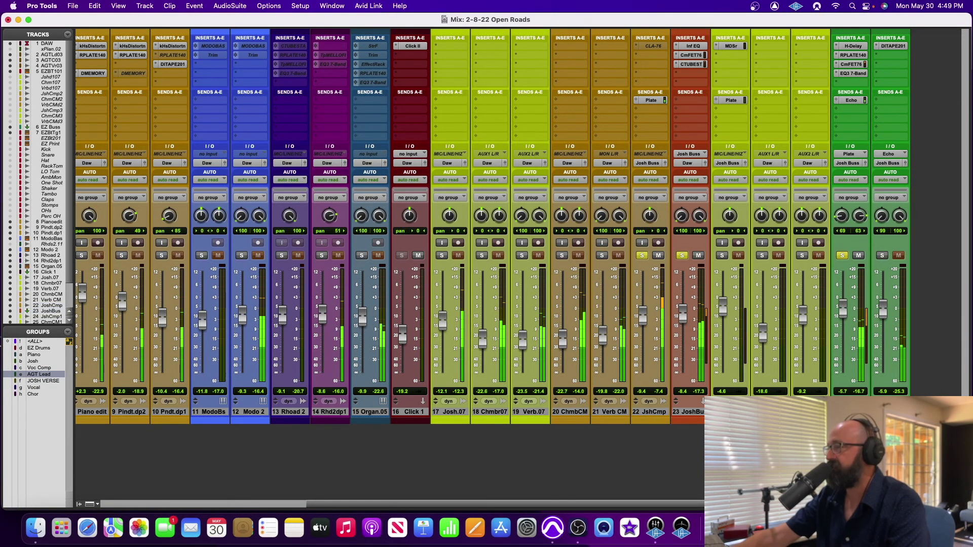
{"action": "left_click", "coordinate": [450, 412]}
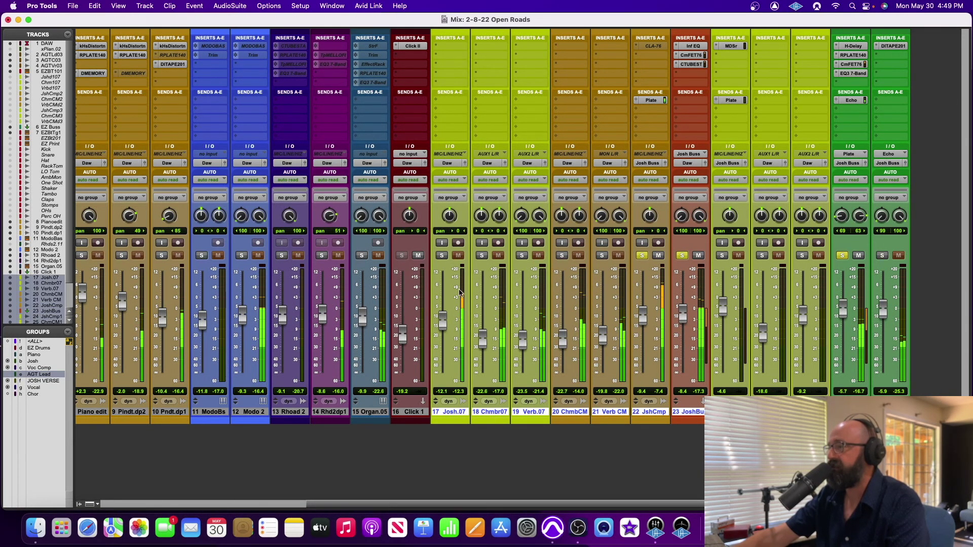
{"action": "left_click", "coordinate": [440, 256]}
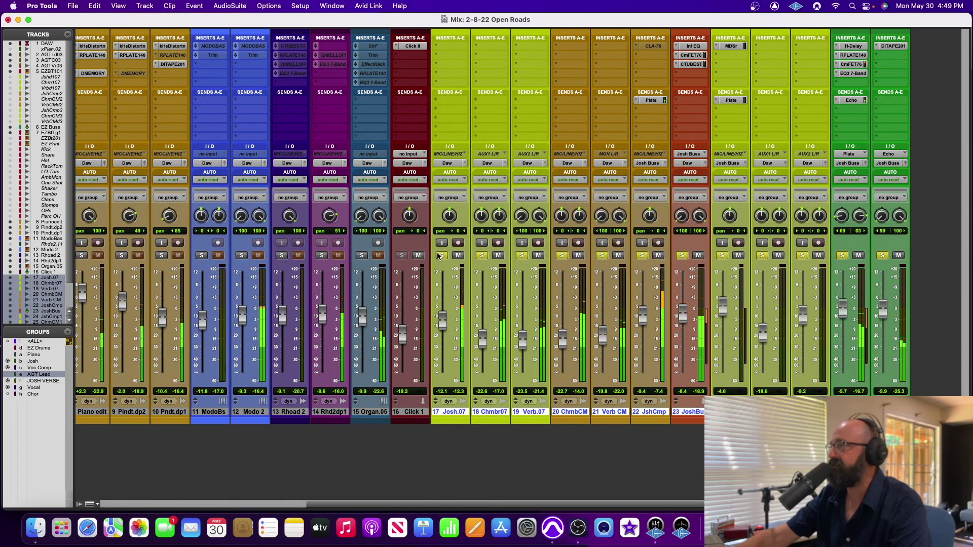
- Compare the soloed vocals with the Plate and Echo returns in and out of the solo, and clear all solos
{"action": "left_click", "coordinate": [841, 256]}
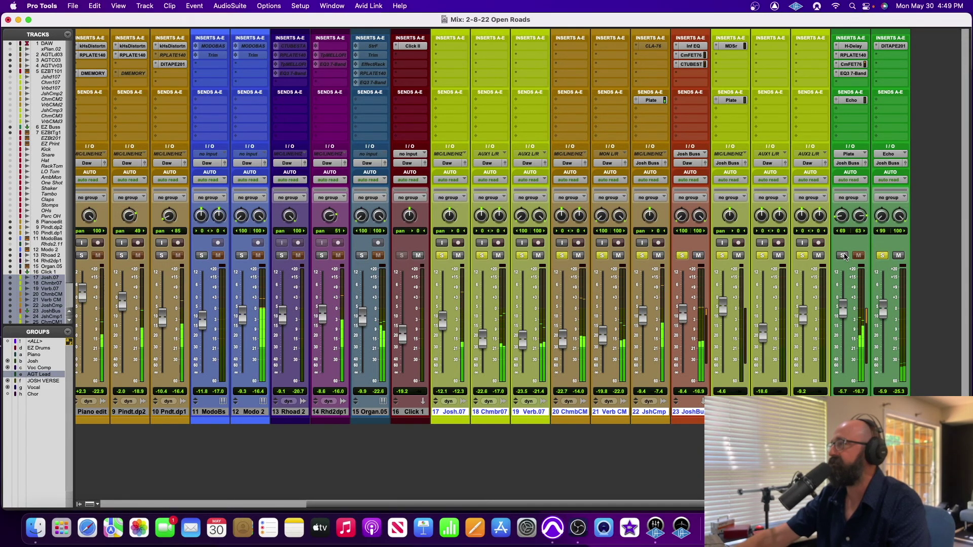
{"action": "left_click", "coordinate": [843, 256]}
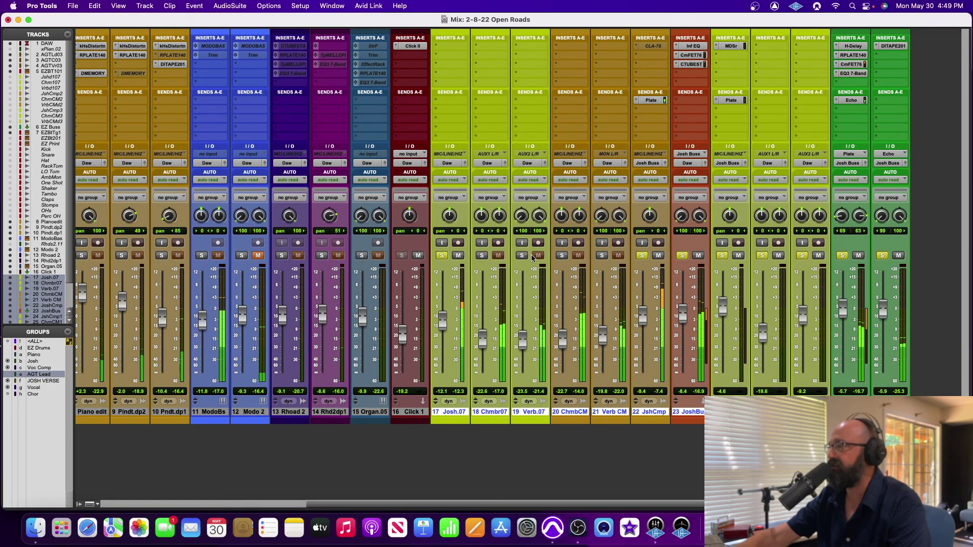
{"action": "left_click", "coordinate": [882, 256]}
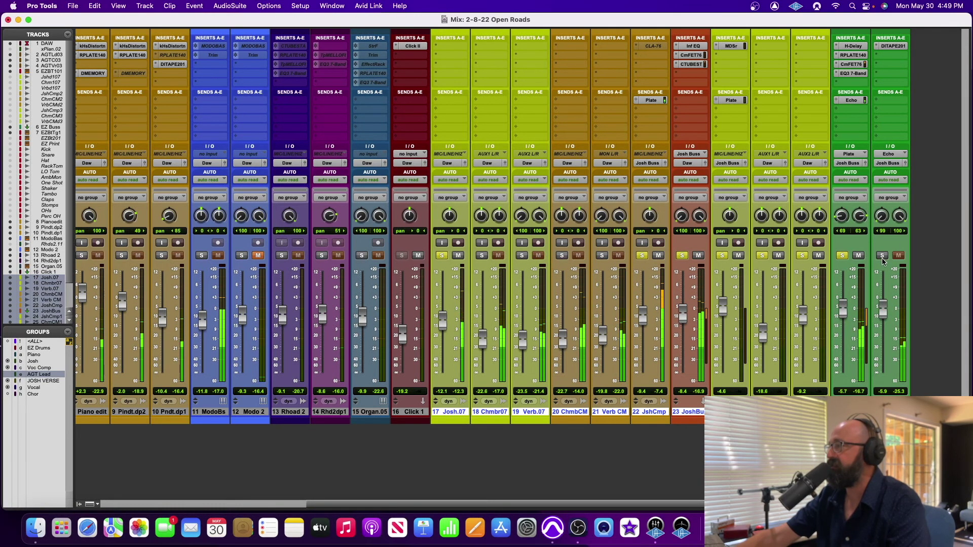
{"action": "left_click", "coordinate": [842, 256]}
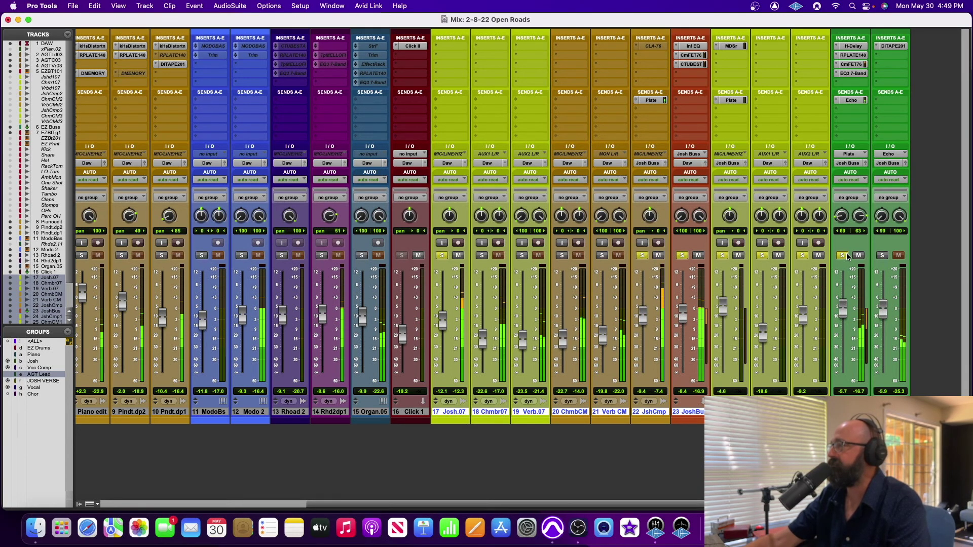
{"action": "left_click", "coordinate": [847, 256]}
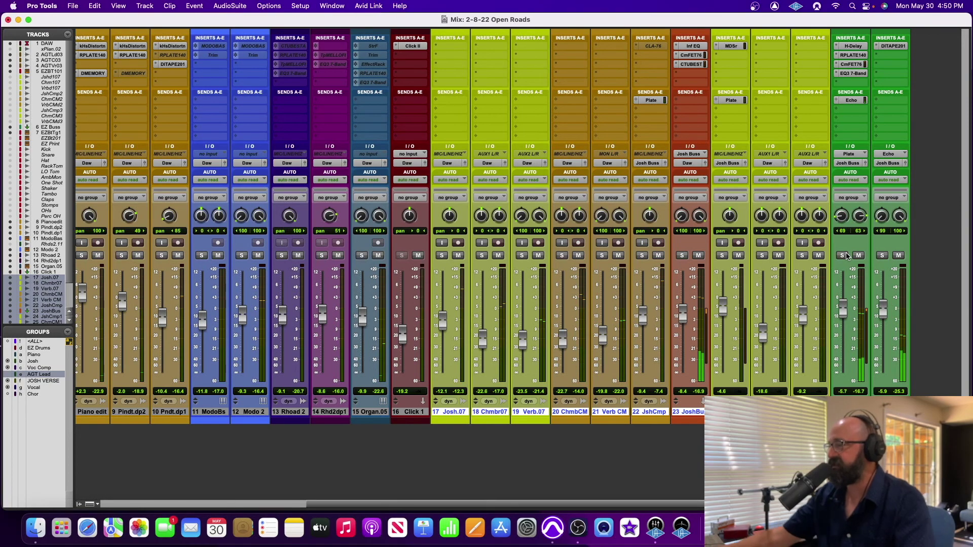
- View the Bus FORCE settings on the EZdrummer beat tracks and solo the EZBtT101 track
{"action": "scroll", "coordinate": [390, 254], "scroll_direction": "left", "scroll_amount": 10}
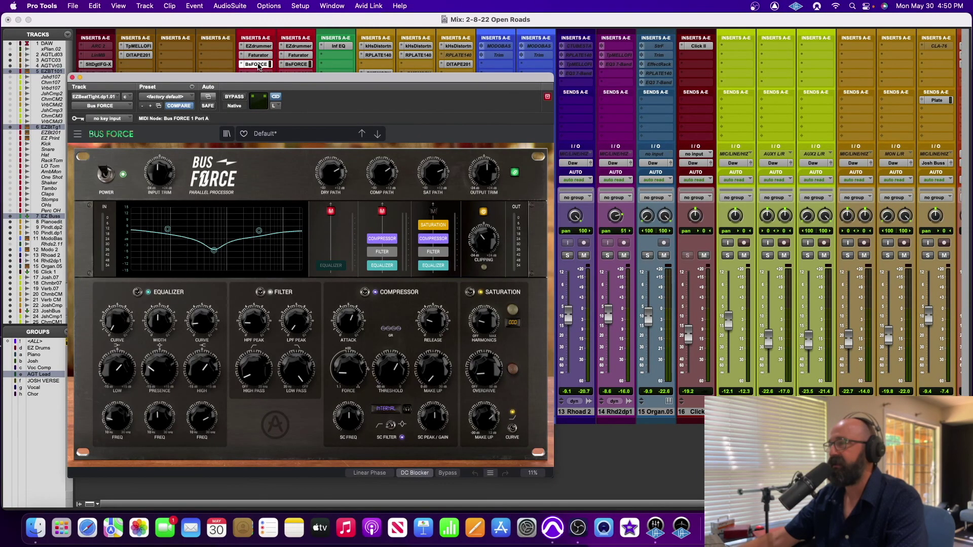
{"action": "left_click", "coordinate": [71, 77]}
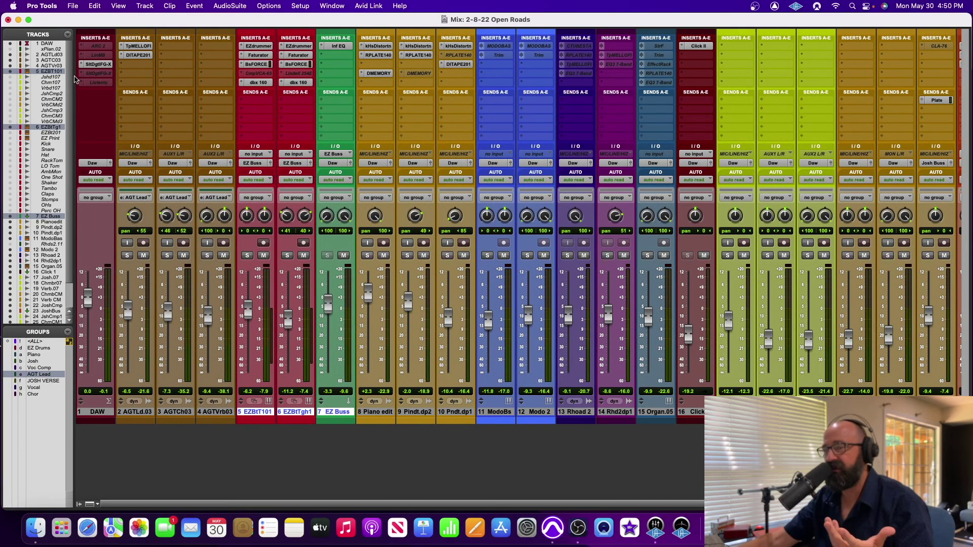
{"action": "left_click", "coordinate": [249, 65]}
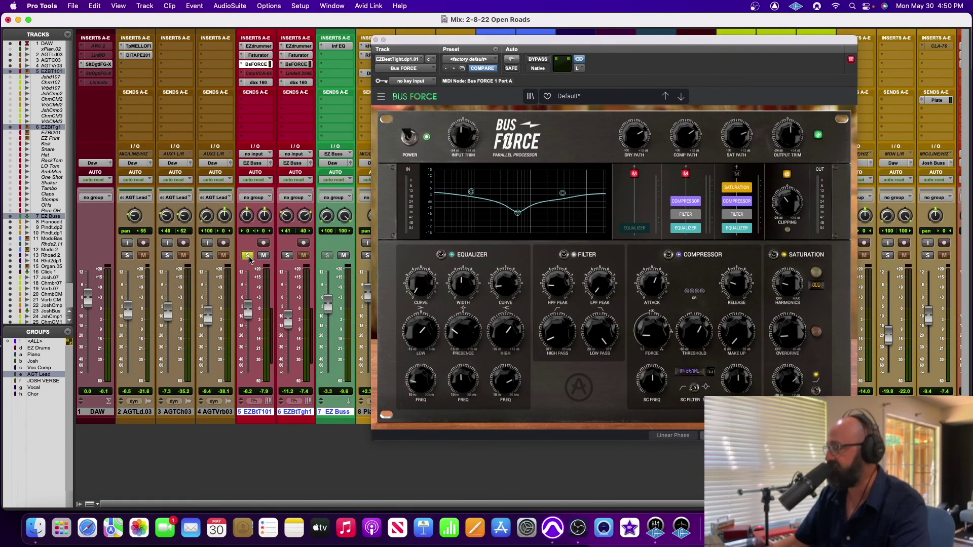
- Check the soloed EZBtT101 drum track in the Edit window, and bypass its Faturator, Bus FORCE and dbx 160 inserts in the mixer
{"action": "key", "text": "super+equal"}
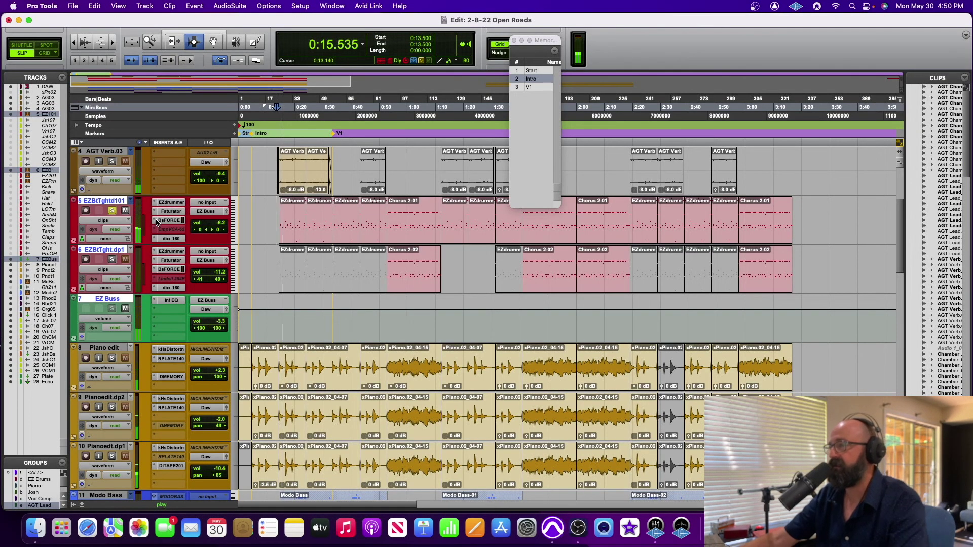
{"action": "key", "text": "super+equal"}
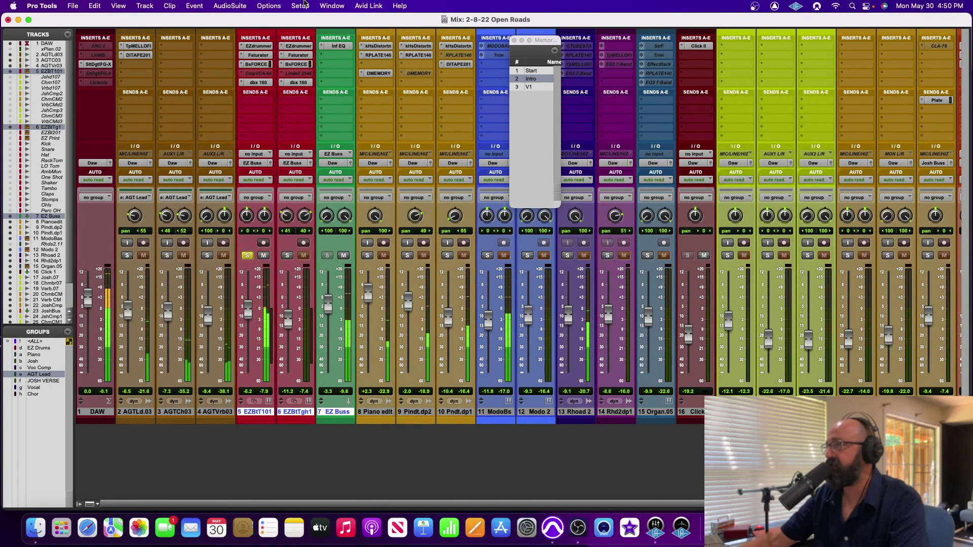
{"action": "left_click", "coordinate": [264, 55], "text": "shift+super"}
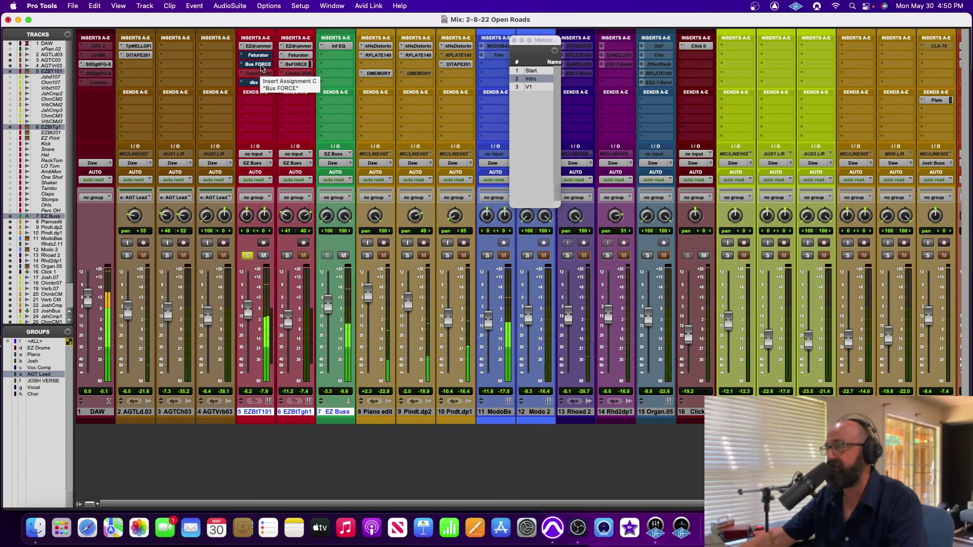
- Open the Bus FORCE insert on the EZBtT101 track, play the soloed drums, and compare them with the saturation module off and on
{"action": "left_click", "coordinate": [259, 65]}
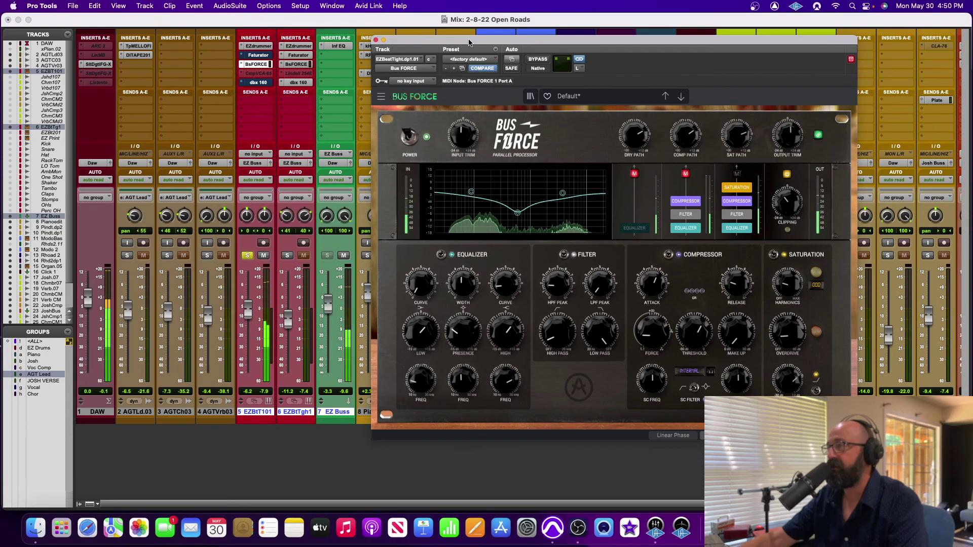
{"action": "left_click_drag", "start_coordinate": [469, 42], "coordinate": [530, 24]}
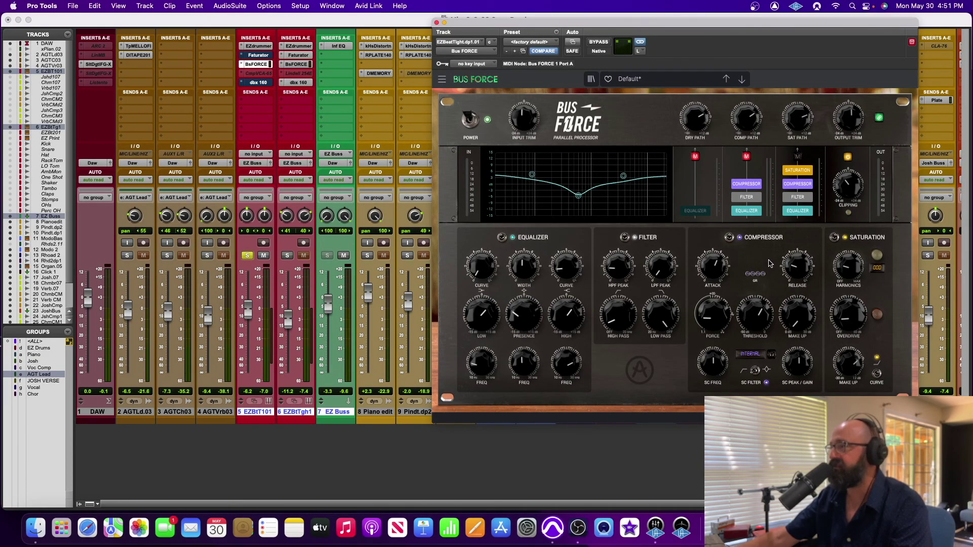
{"action": "key", "text": "space"}
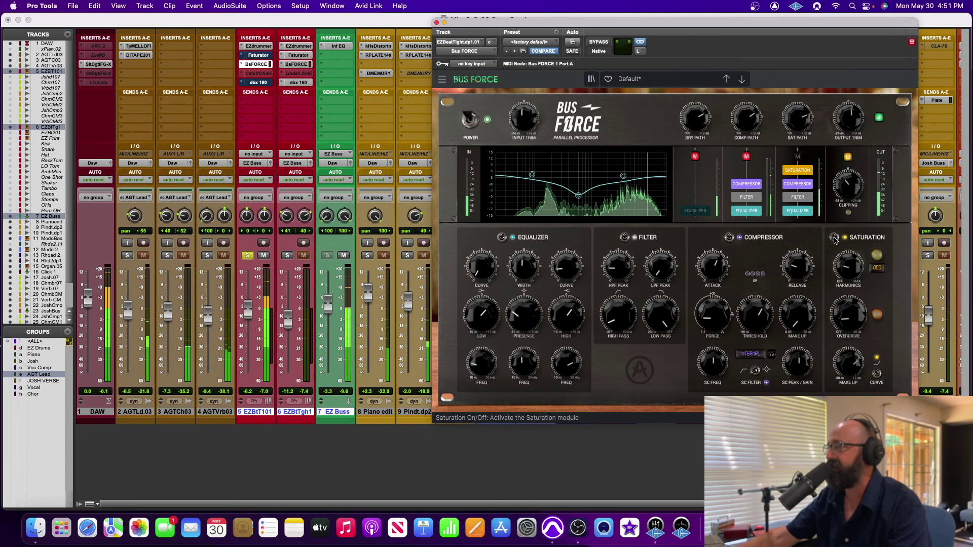
{"action": "left_click", "coordinate": [834, 239]}
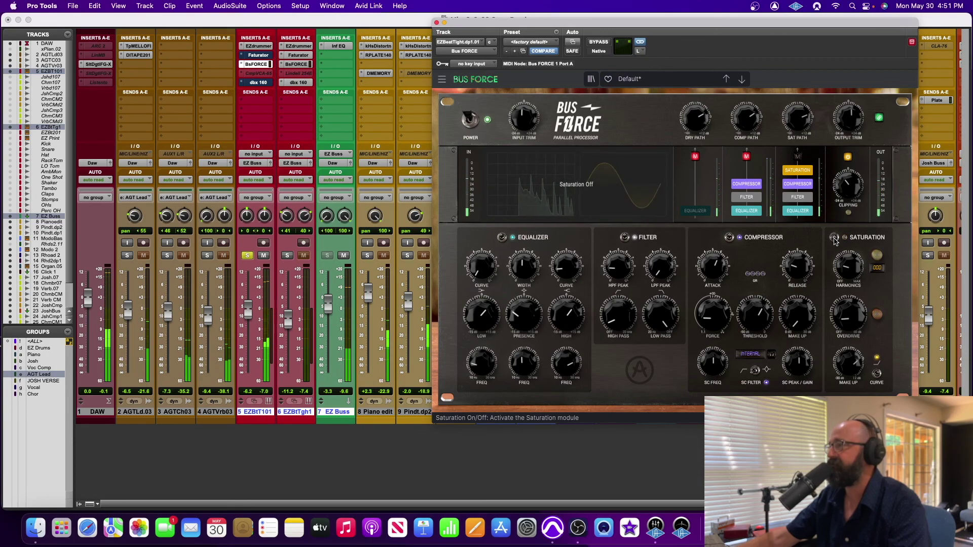
{"action": "left_click", "coordinate": [834, 238]}
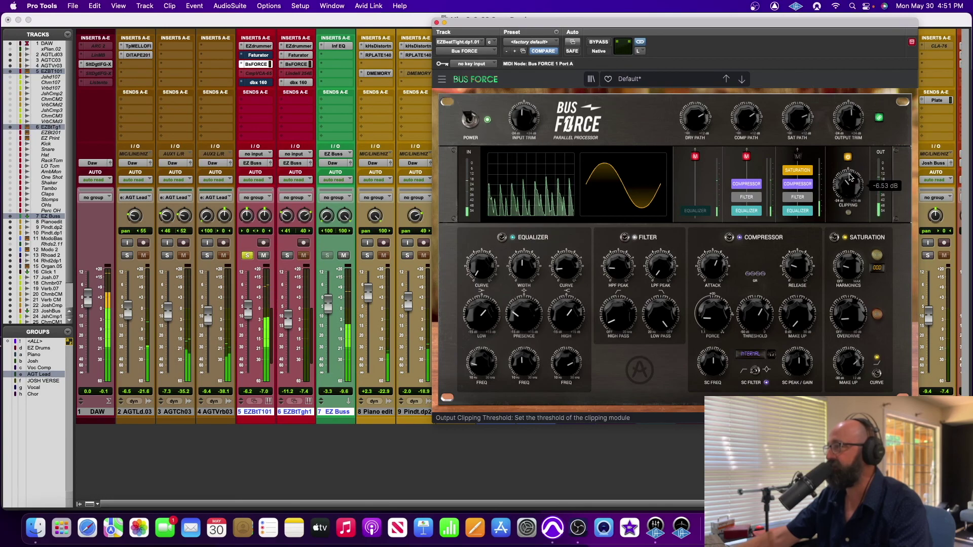
- Try the output clipping threshold down to -21.5 dB, adjust the saturation make-up, and bring the clipping to -8.45 dB
{"action": "left_click_drag", "start_coordinate": [850, 193], "coordinate": [850, 215]}
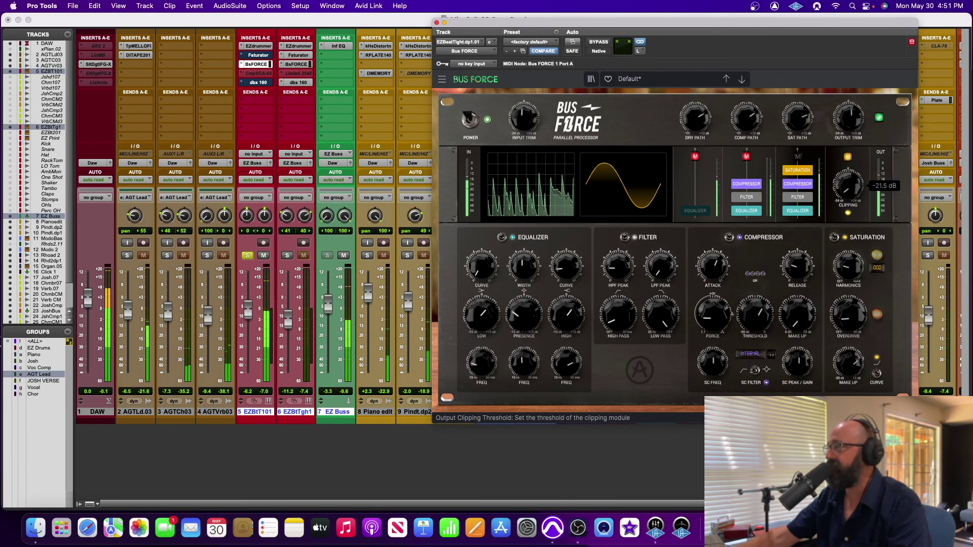
{"action": "mouse_move", "coordinate": [856, 362]}
{"action": "left_click_drag", "start_coordinate": [856, 363], "coordinate": [857, 347]}
{"action": "left_click", "coordinate": [848, 186]}
{"action": "left_click_drag", "start_coordinate": [845, 195], "coordinate": [845, 195]}
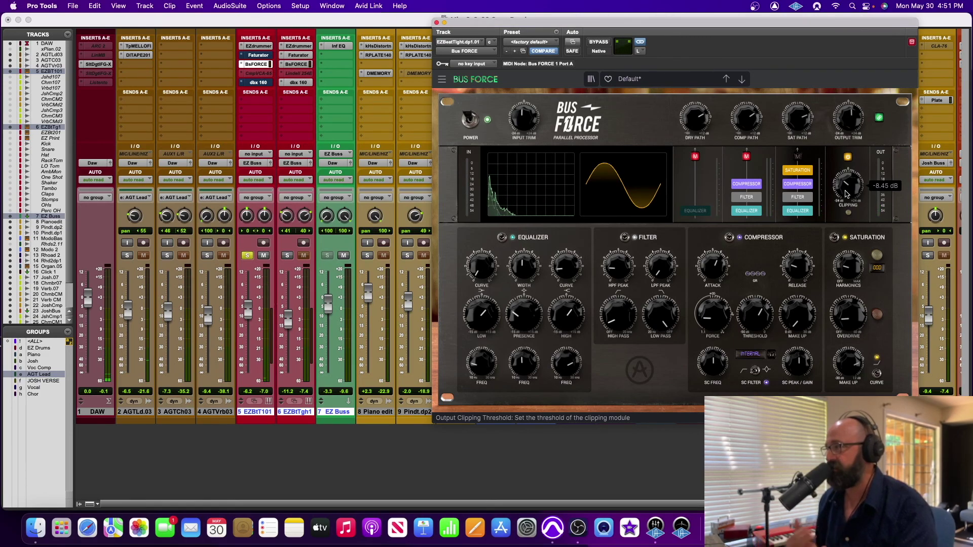
- Audition the saturation harmonics at 30 dB with the Even type, and restore the Odd type and the former harmonics amount
{"action": "mouse_move", "coordinate": [855, 271]}
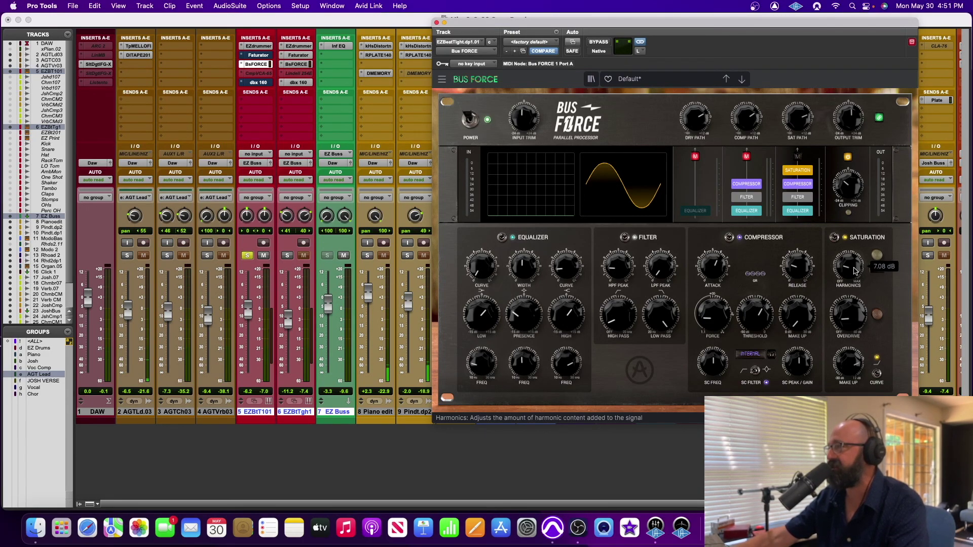
{"action": "left_click_drag", "start_coordinate": [855, 271], "coordinate": [855, 238]}
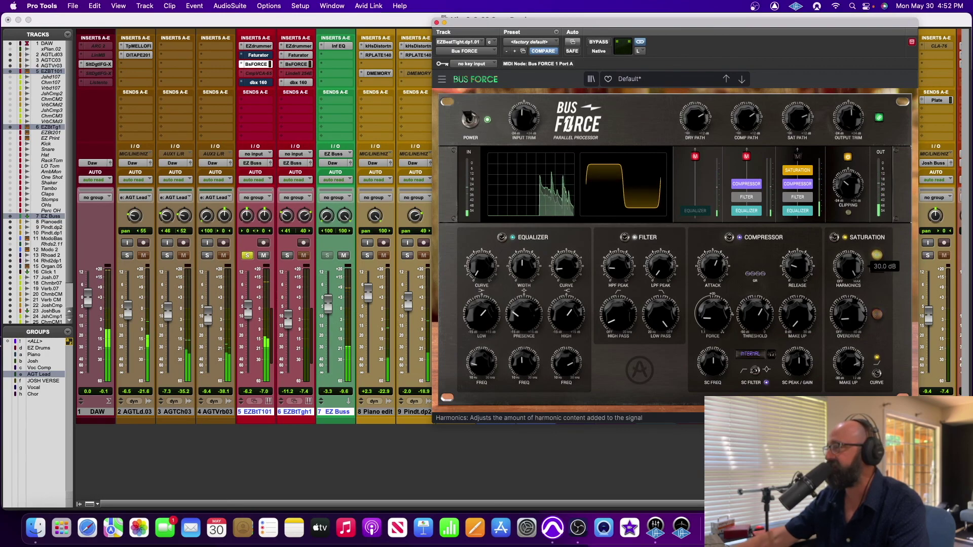
{"action": "left_click", "coordinate": [877, 268]}
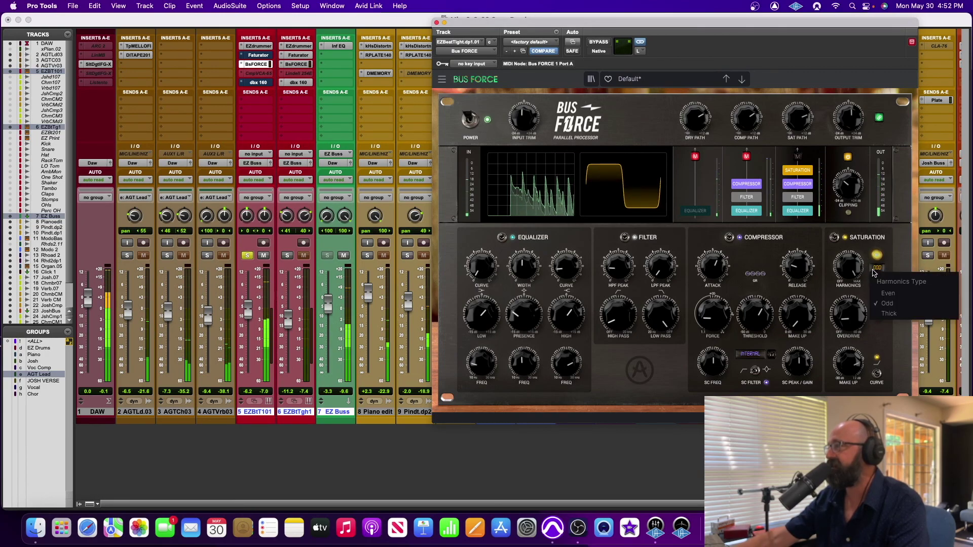
{"action": "left_click", "coordinate": [888, 294]}
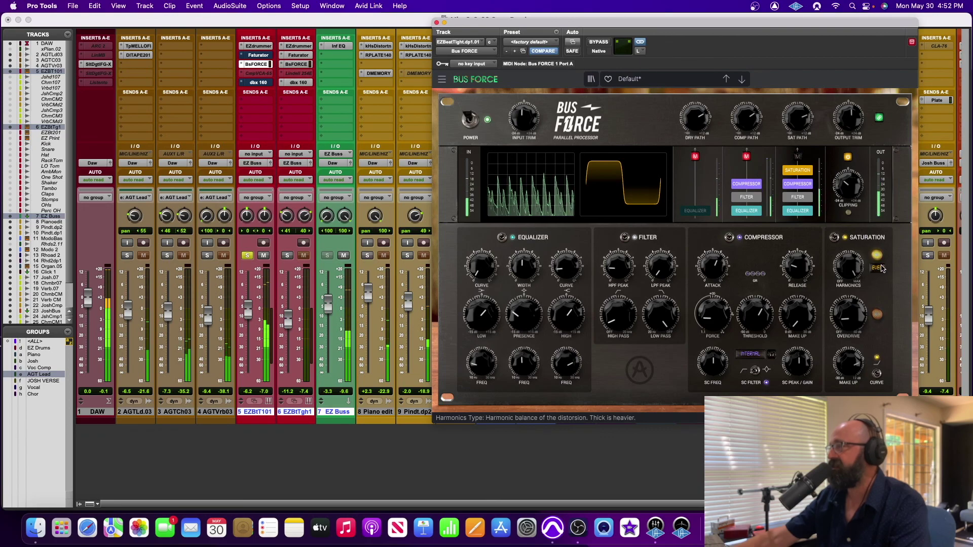
{"action": "left_click", "coordinate": [882, 269]}
{"action": "left_click", "coordinate": [848, 265]}
{"action": "left_click_drag", "start_coordinate": [849, 265], "coordinate": [849, 266]}
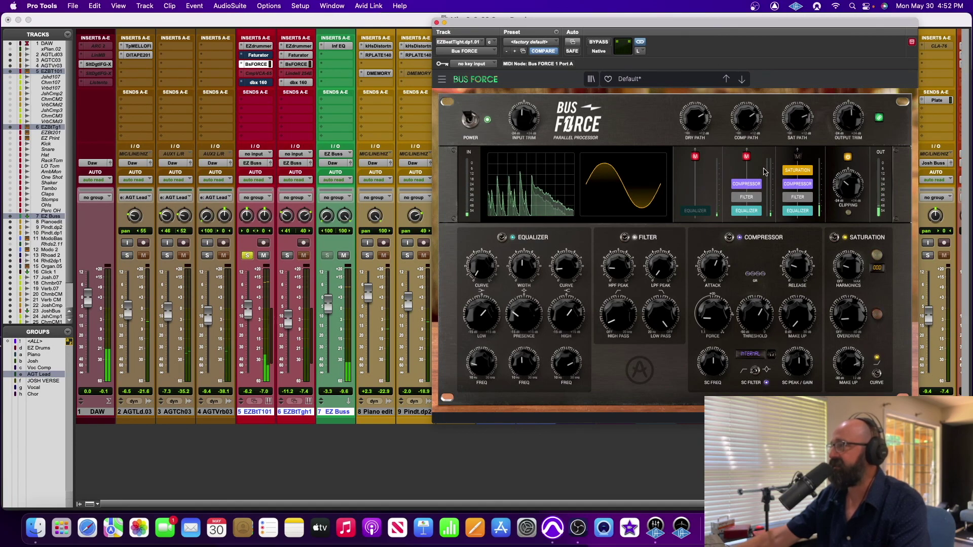
- Deactivate the compressor on the saturation path, unmute the comp path, and adjust the Comp Path and Sat Path levels
{"action": "left_click", "coordinate": [798, 183]}
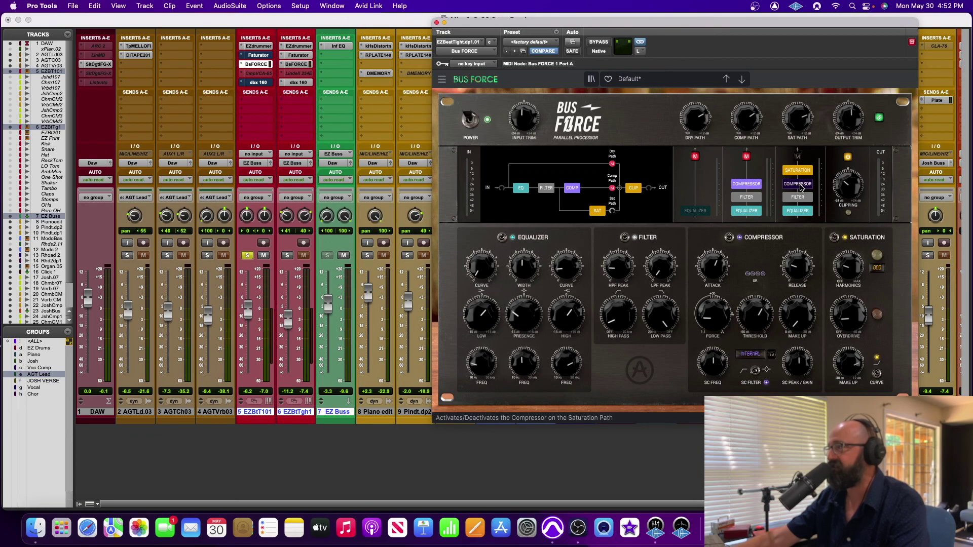
{"action": "left_click", "coordinate": [745, 156]}
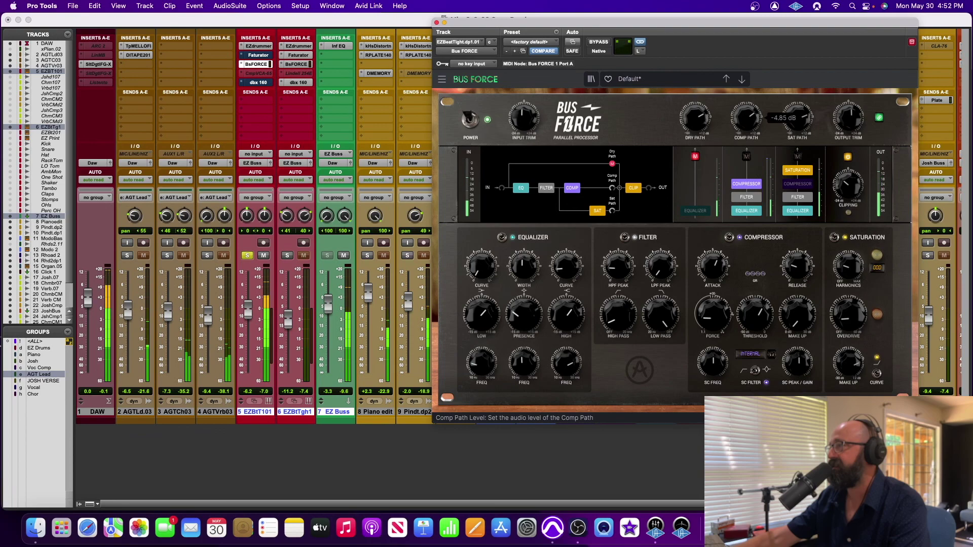
{"action": "left_click_drag", "start_coordinate": [746, 117], "coordinate": [747, 97]}
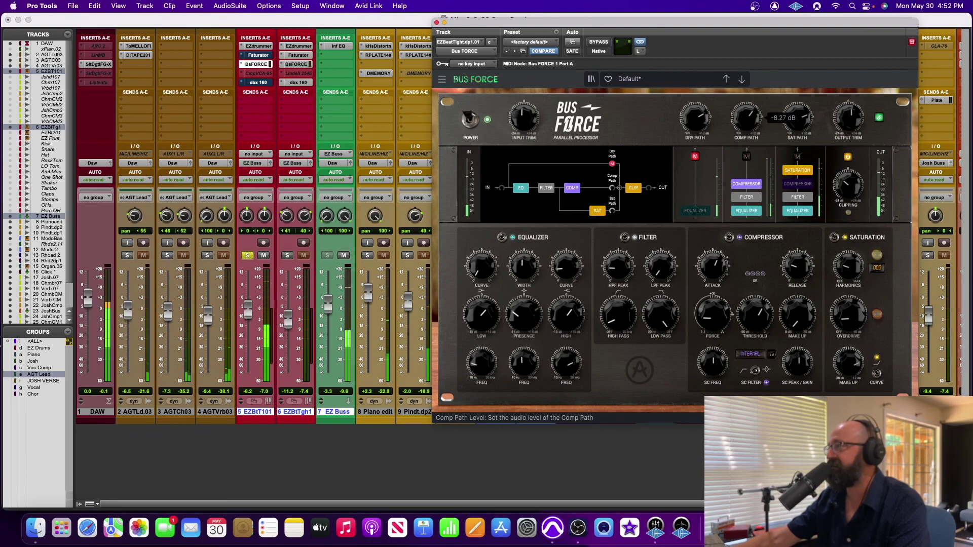
{"action": "mouse_move", "coordinate": [844, 287]}
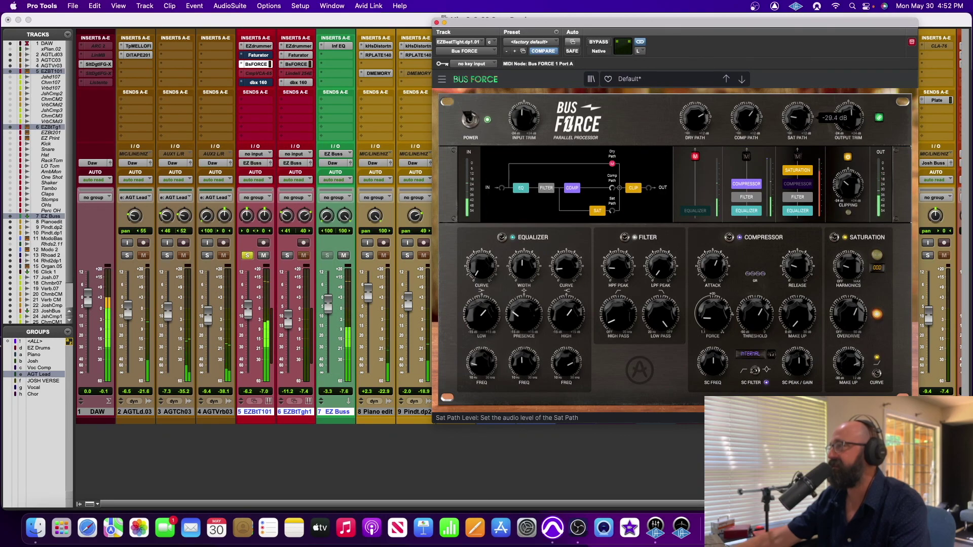
{"action": "left_click_drag", "start_coordinate": [802, 118], "coordinate": [750, 137]}
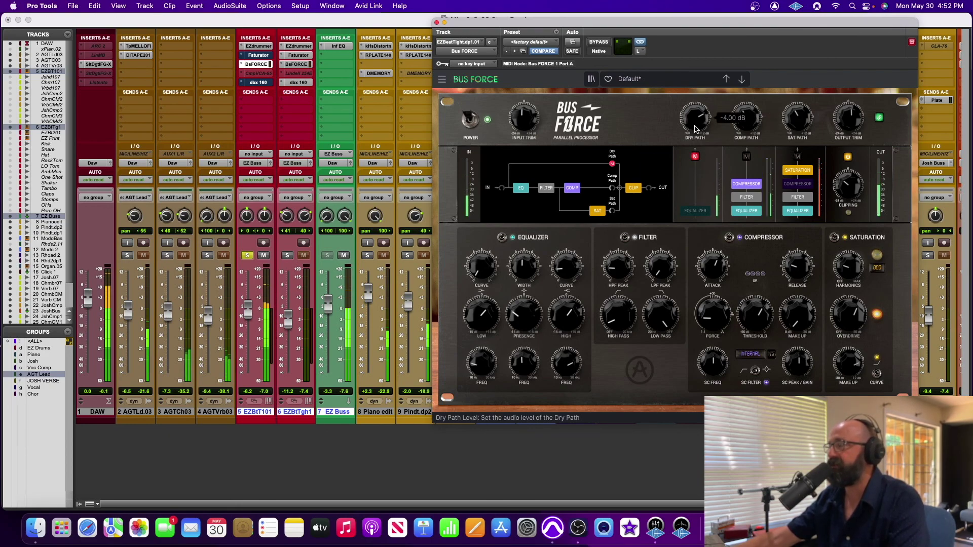
- Unmute the dry path and adjust its level, trying it at -inf dB against the other paths
{"action": "left_click", "coordinate": [695, 157]}
{"action": "mouse_move", "coordinate": [697, 114]}
{"action": "left_mouse_down"}
{"action": "mouse_move", "coordinate": [704, 122]}
{"action": "mouse_move", "coordinate": [693, 125]}
{"action": "left_mouse_up"}
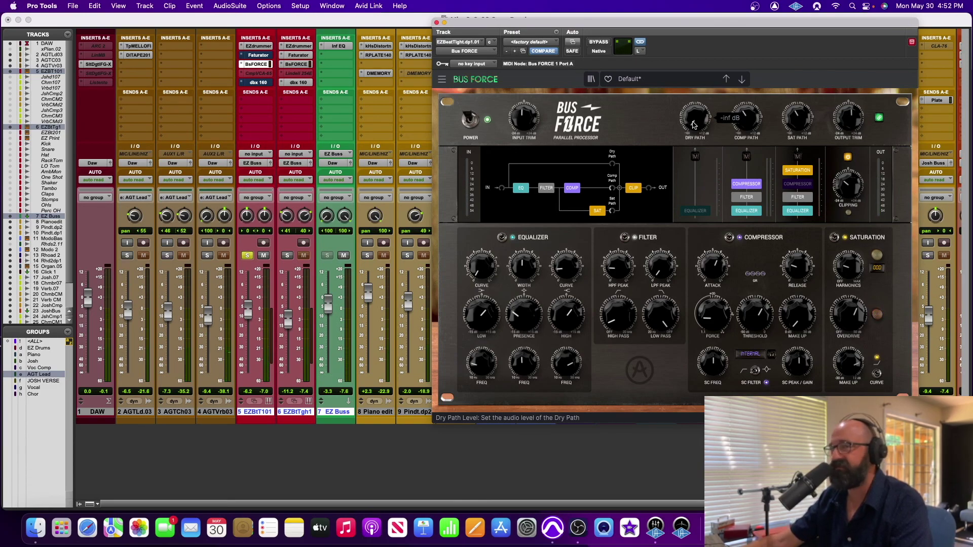
{"action": "left_click_drag", "start_coordinate": [694, 117], "coordinate": [695, 120]}
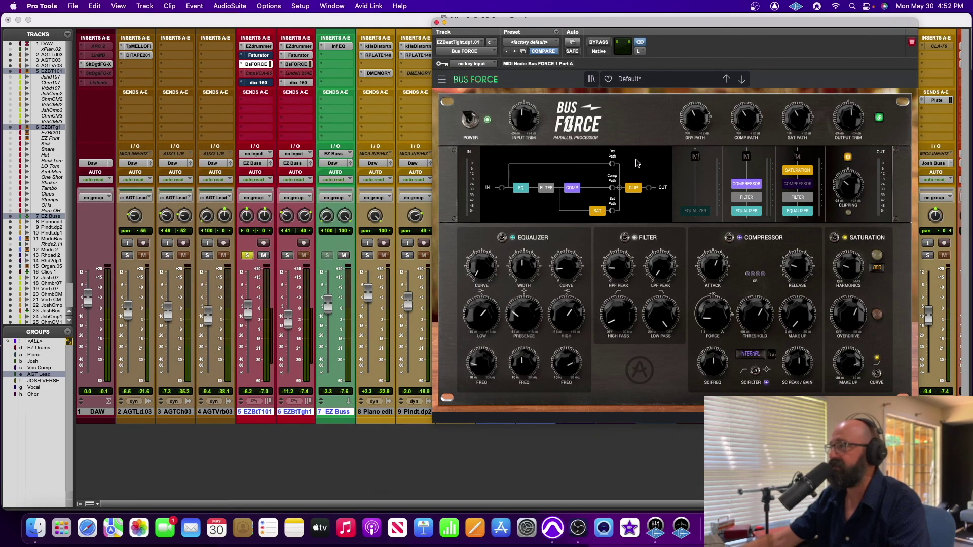
- Go through the equalizer's low, presence and high bands on the drums, and adjust the filter section's HPF peak
{"action": "left_click", "coordinate": [482, 318]}
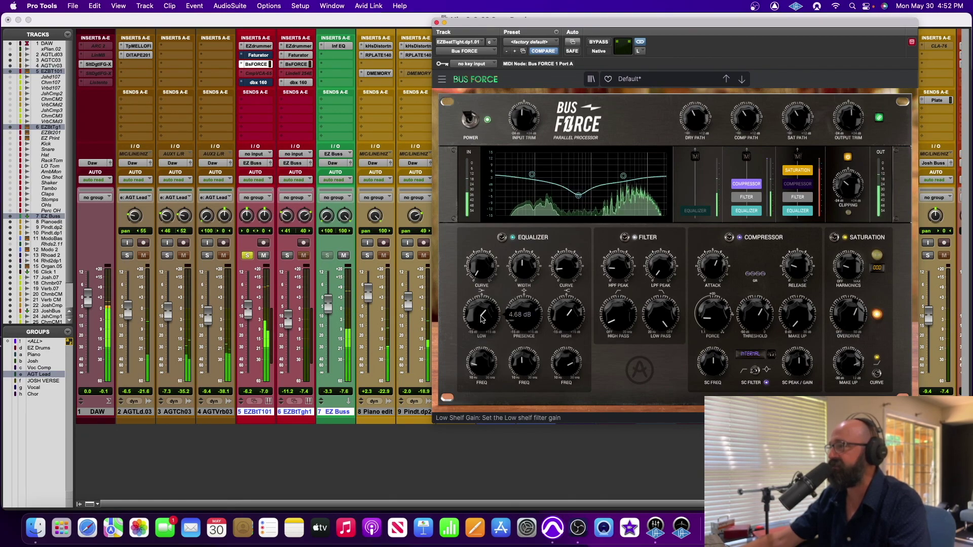
{"action": "left_click_drag", "start_coordinate": [481, 314], "coordinate": [523, 316]}
{"action": "mouse_move", "coordinate": [484, 374]}
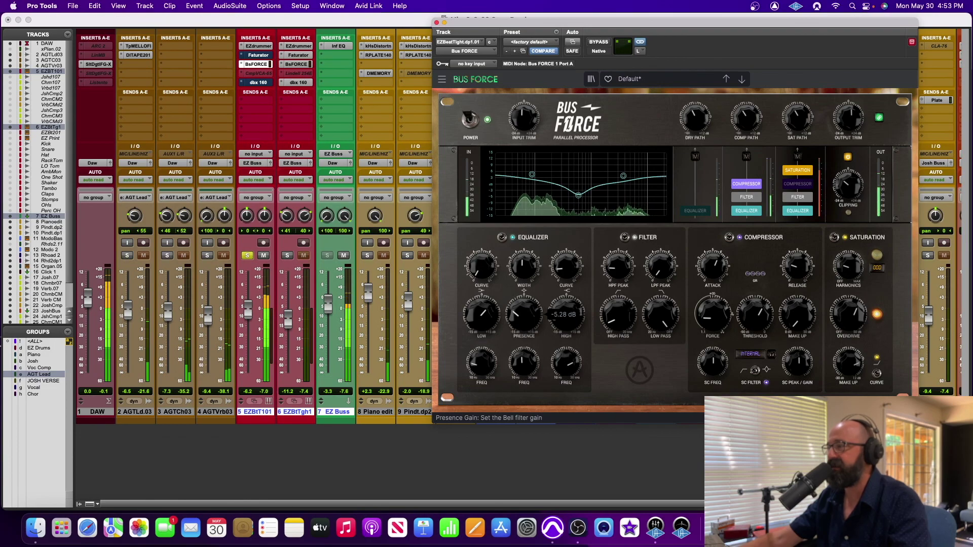
{"action": "left_click_drag", "start_coordinate": [524, 316], "coordinate": [524, 316]}
{"action": "mouse_move", "coordinate": [524, 362]}
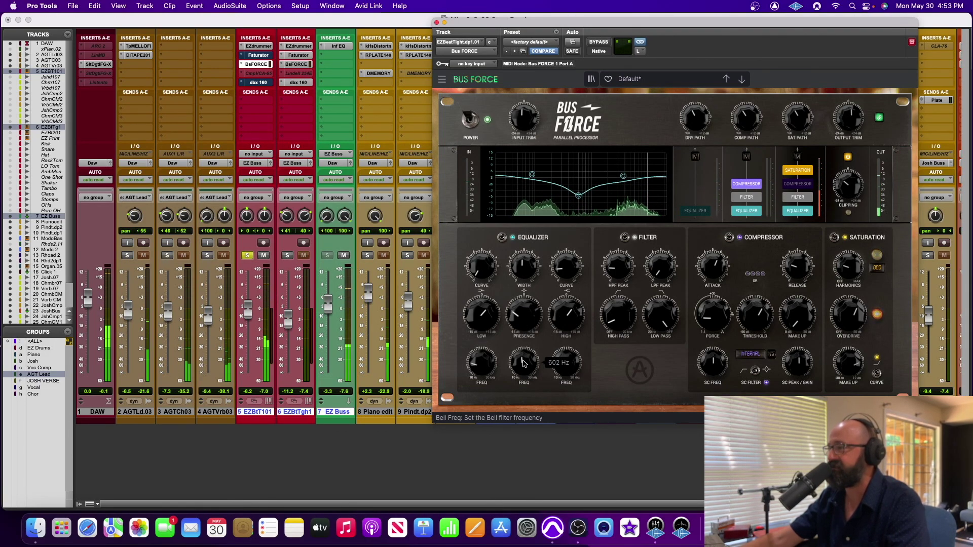
{"action": "mouse_move", "coordinate": [568, 328]}
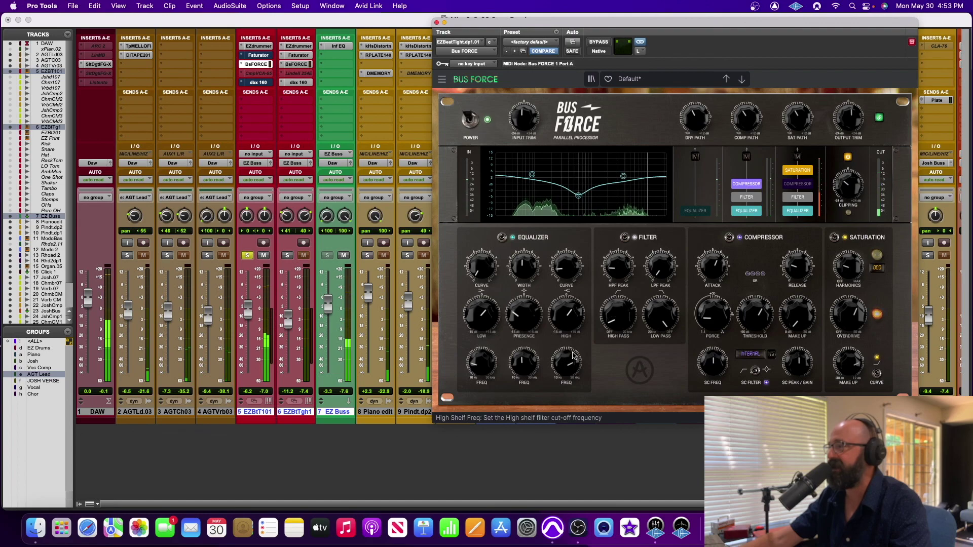
{"action": "mouse_move", "coordinate": [567, 366]}
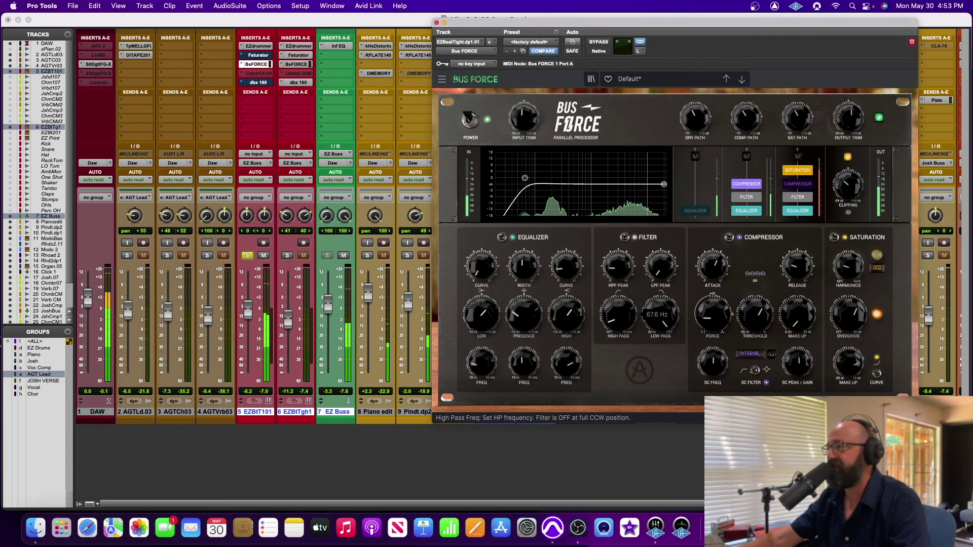
{"action": "left_click_drag", "start_coordinate": [618, 266], "coordinate": [617, 267]}
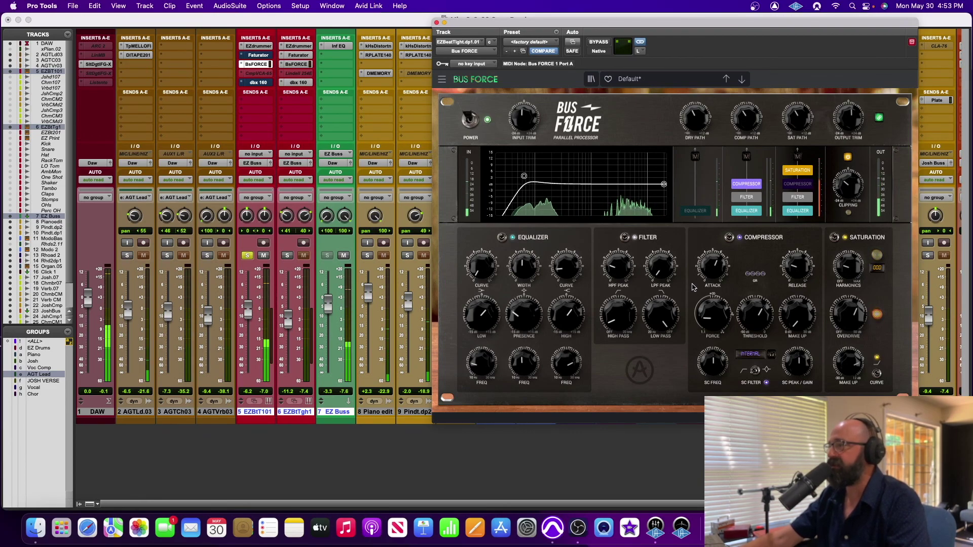